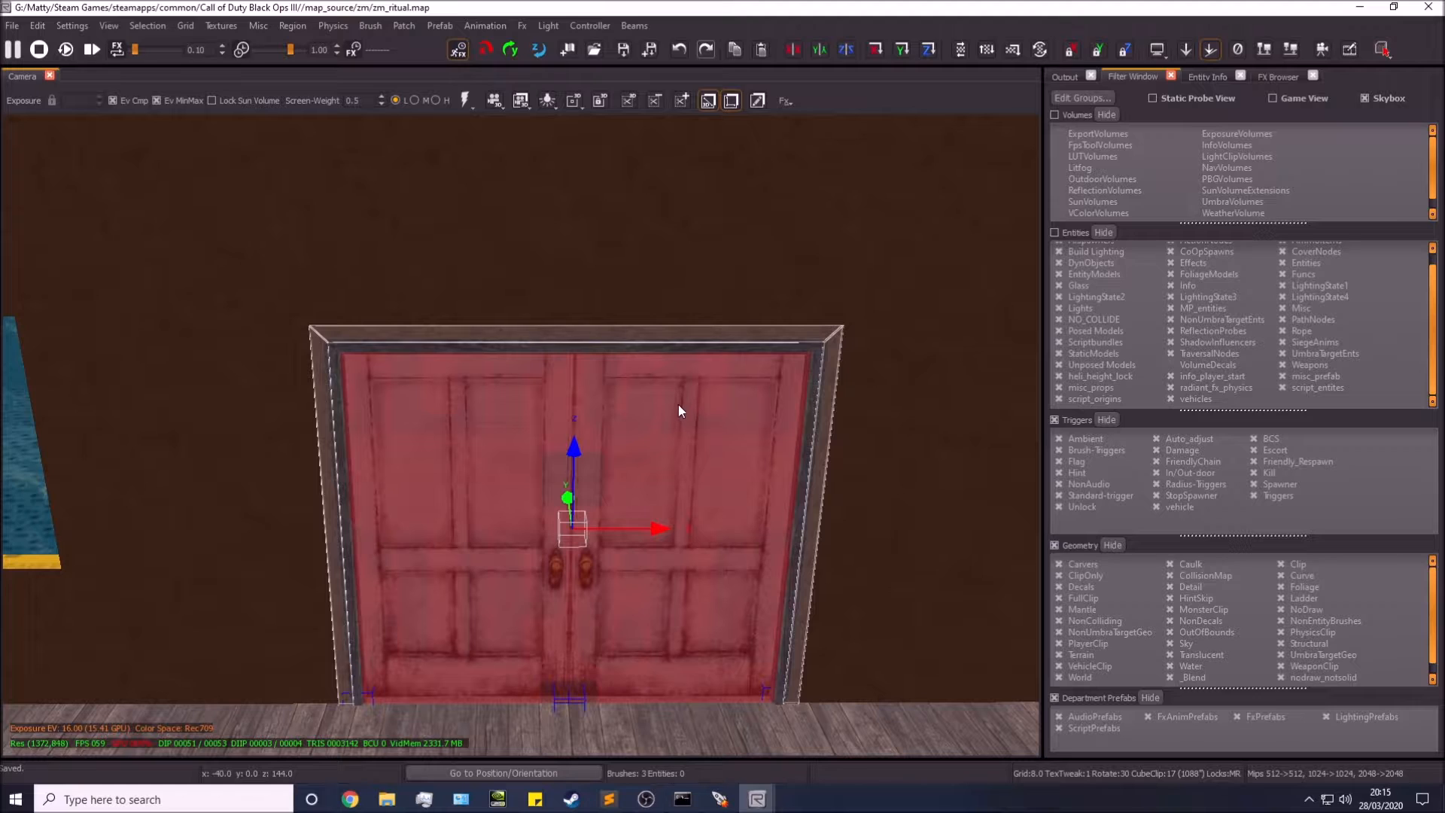
Step: Select the three wooden trim brushes around the double door and start saving them as a new prefab
key(Escape)
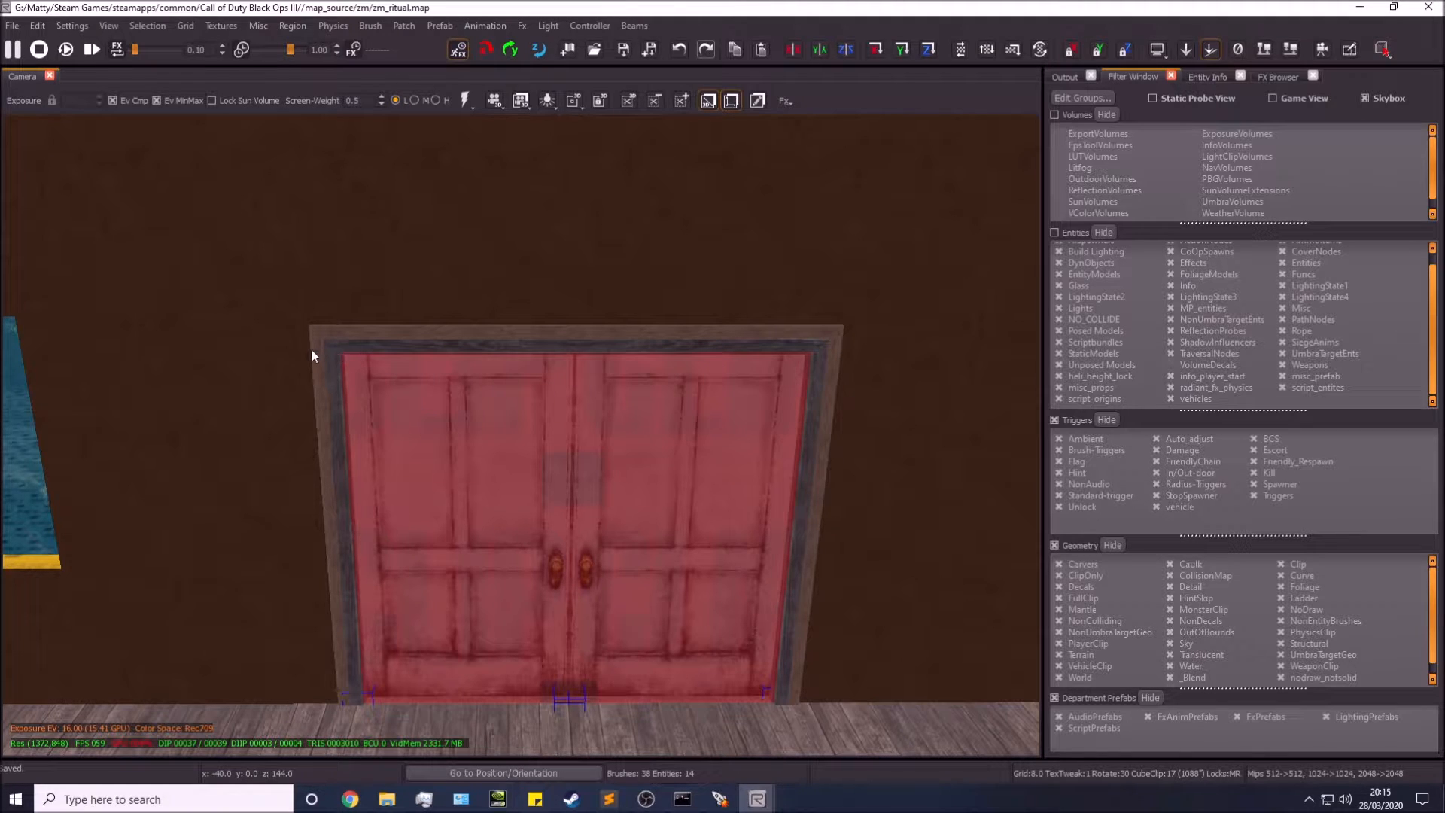
shift+click(313, 355)
shift+click(328, 331)
shift+click(839, 349)
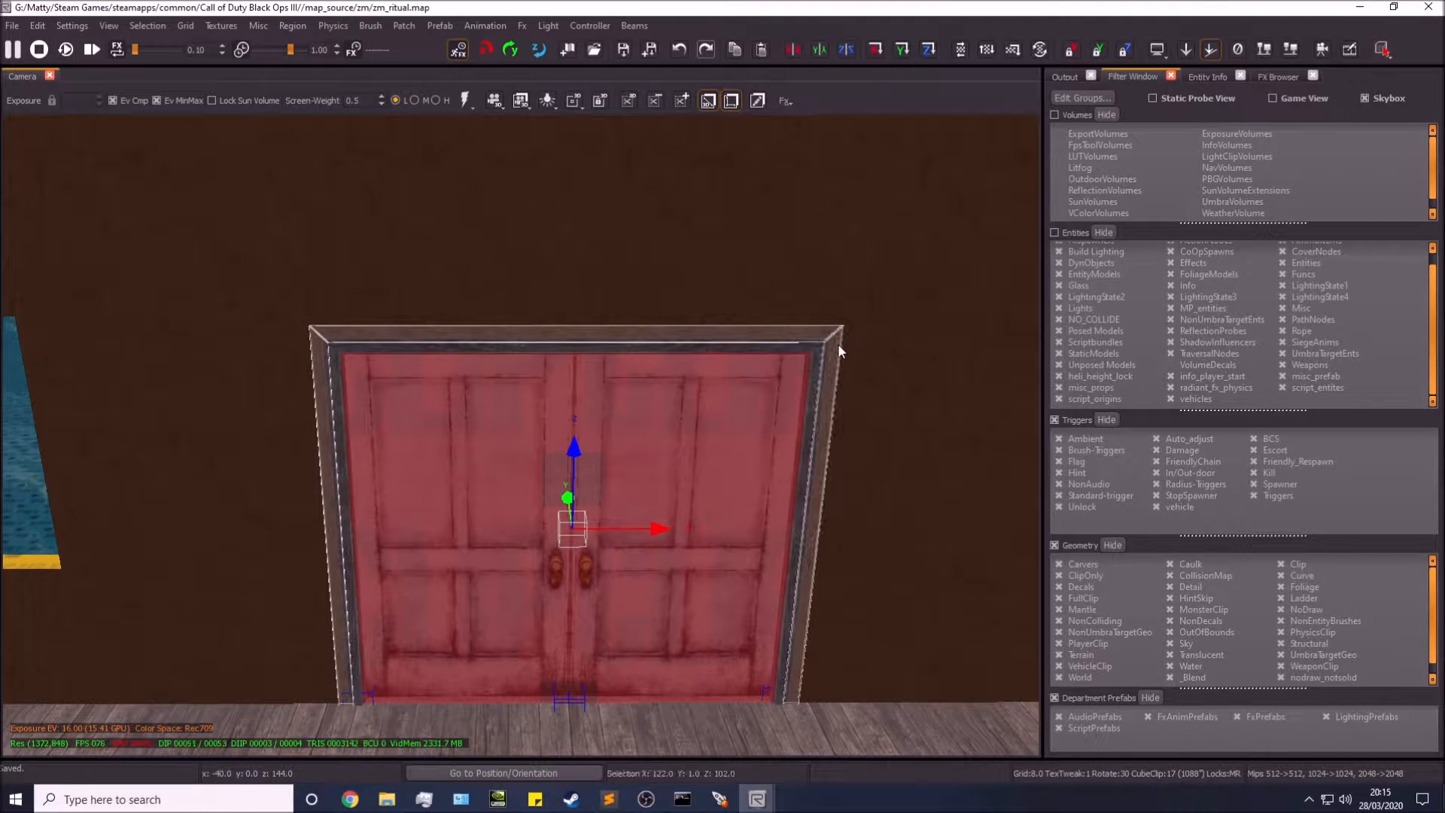
right_click(610, 338)
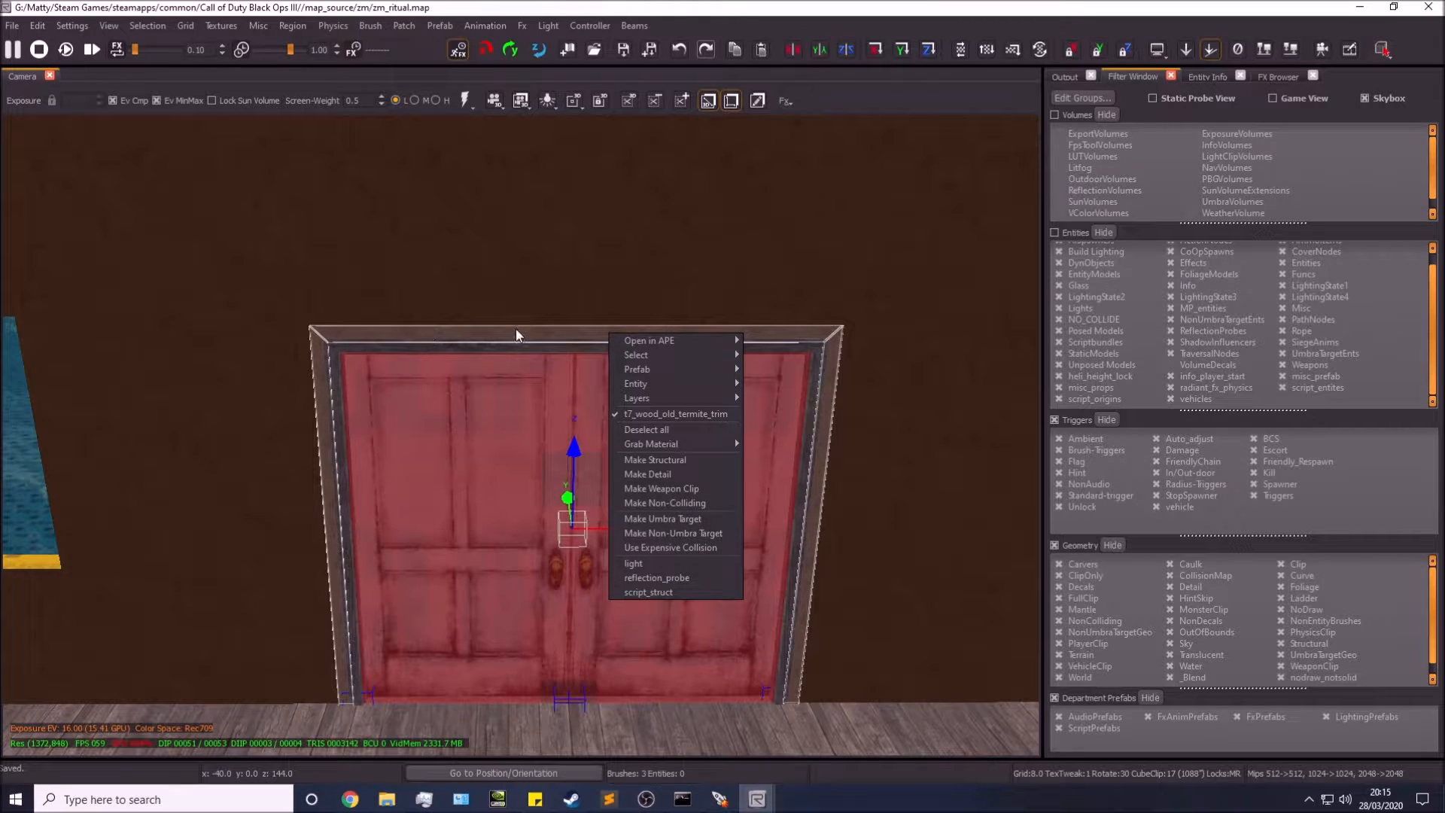
mouse_move(632, 370)
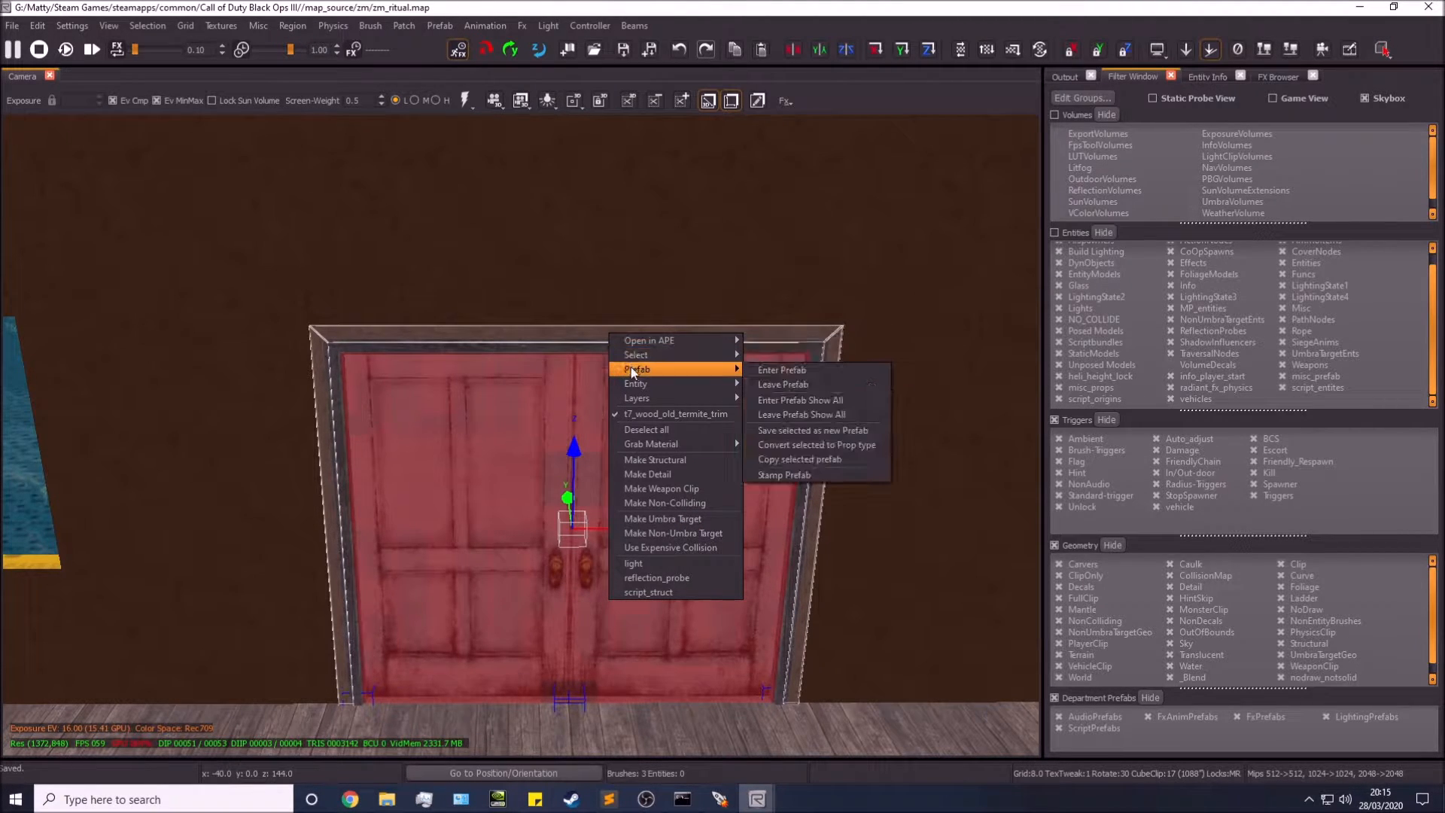
click(775, 435)
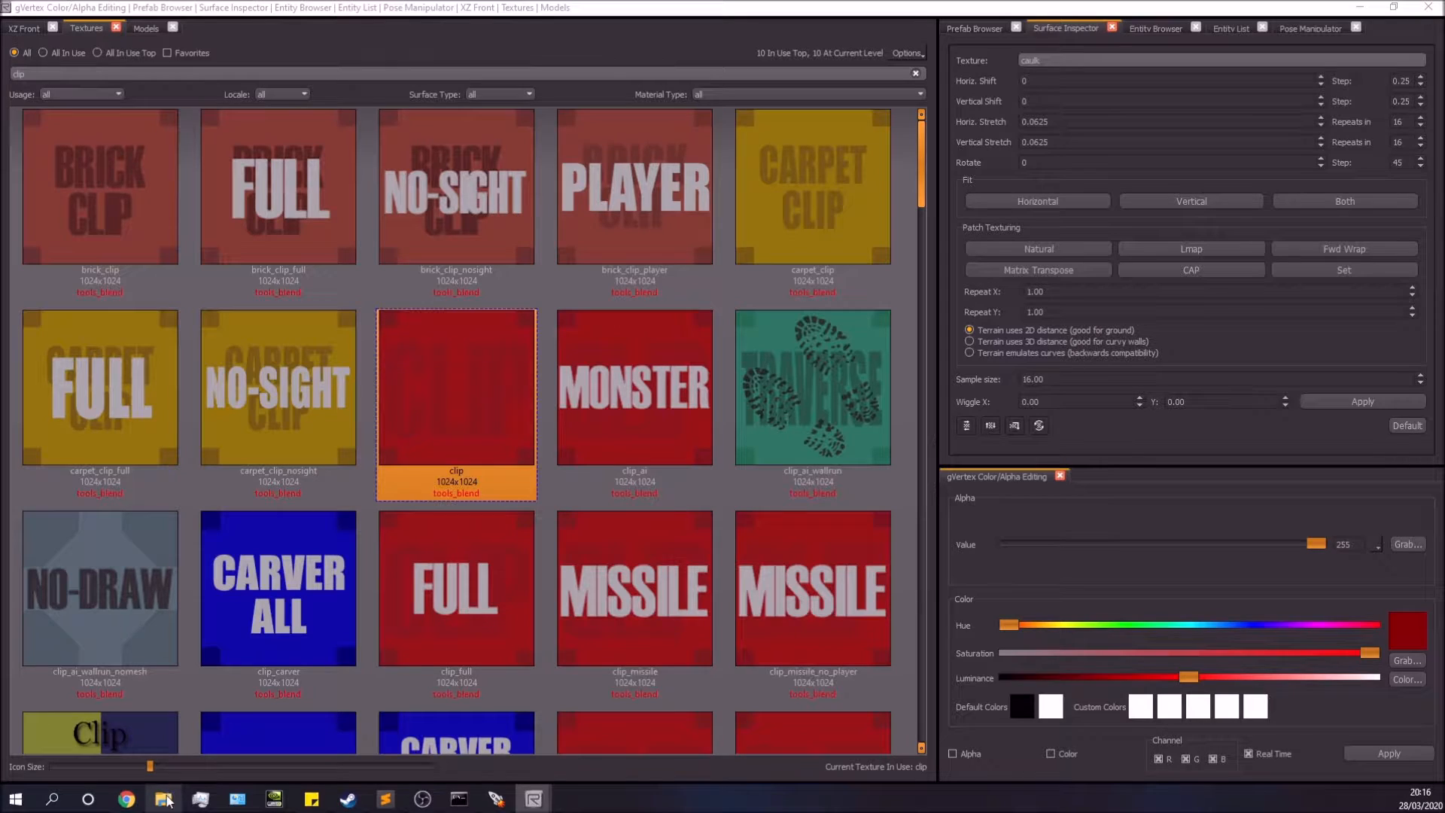
Step: Switch to File Explorer and open the map_source\_prefabs\zm folder inside Call of Duty Black Ops III
click(164, 799)
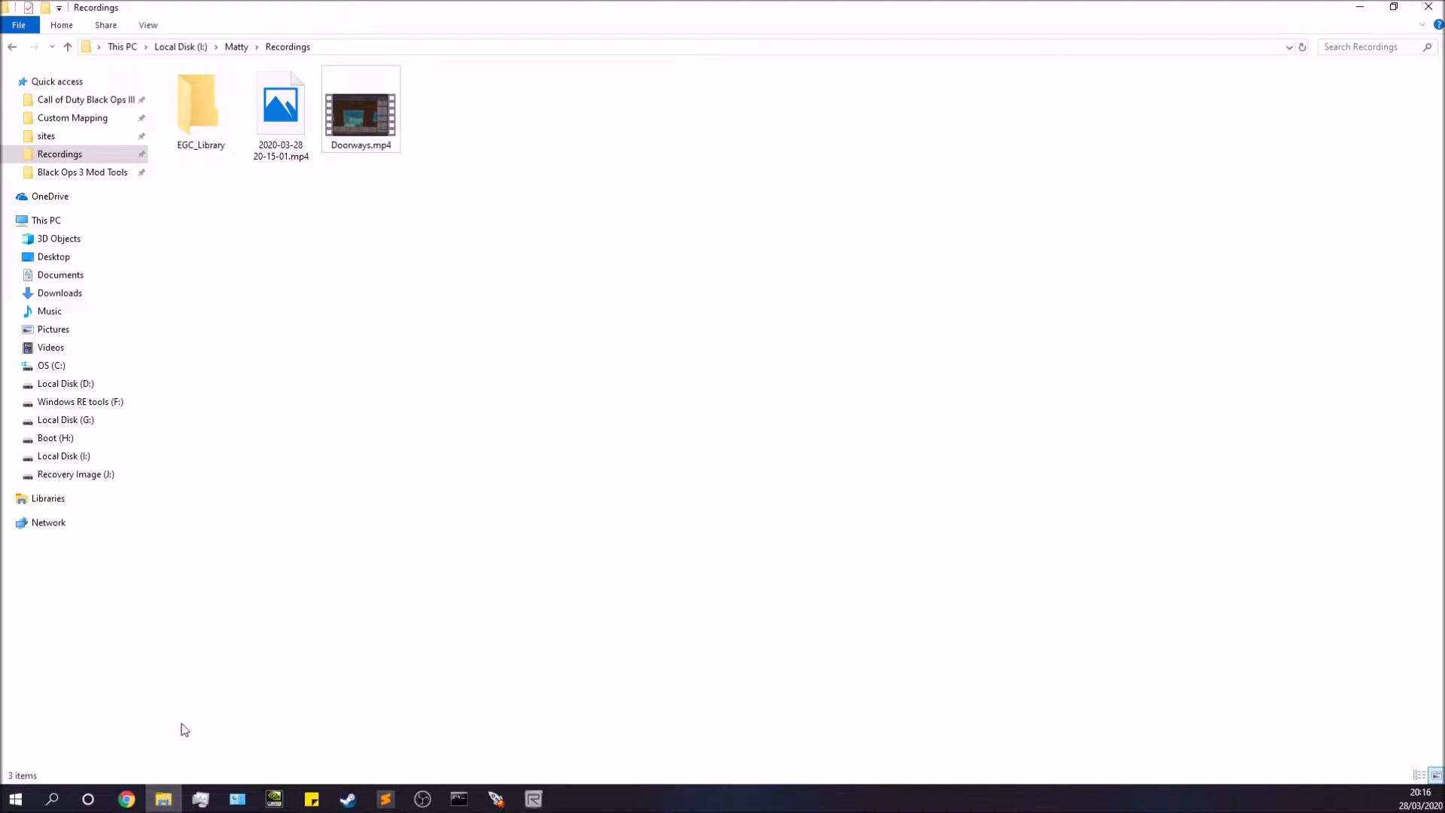
click(243, 48)
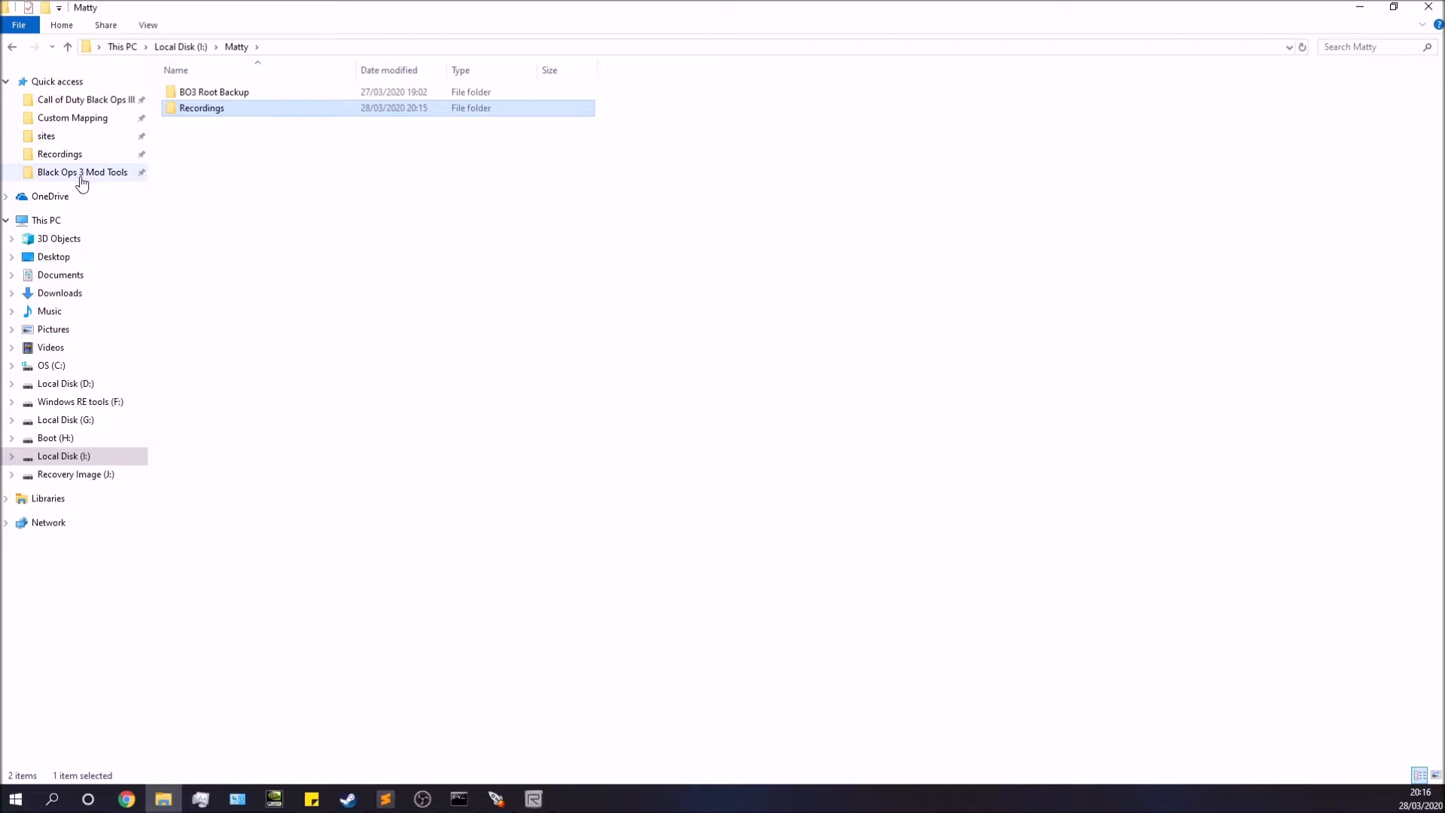
click(99, 103)
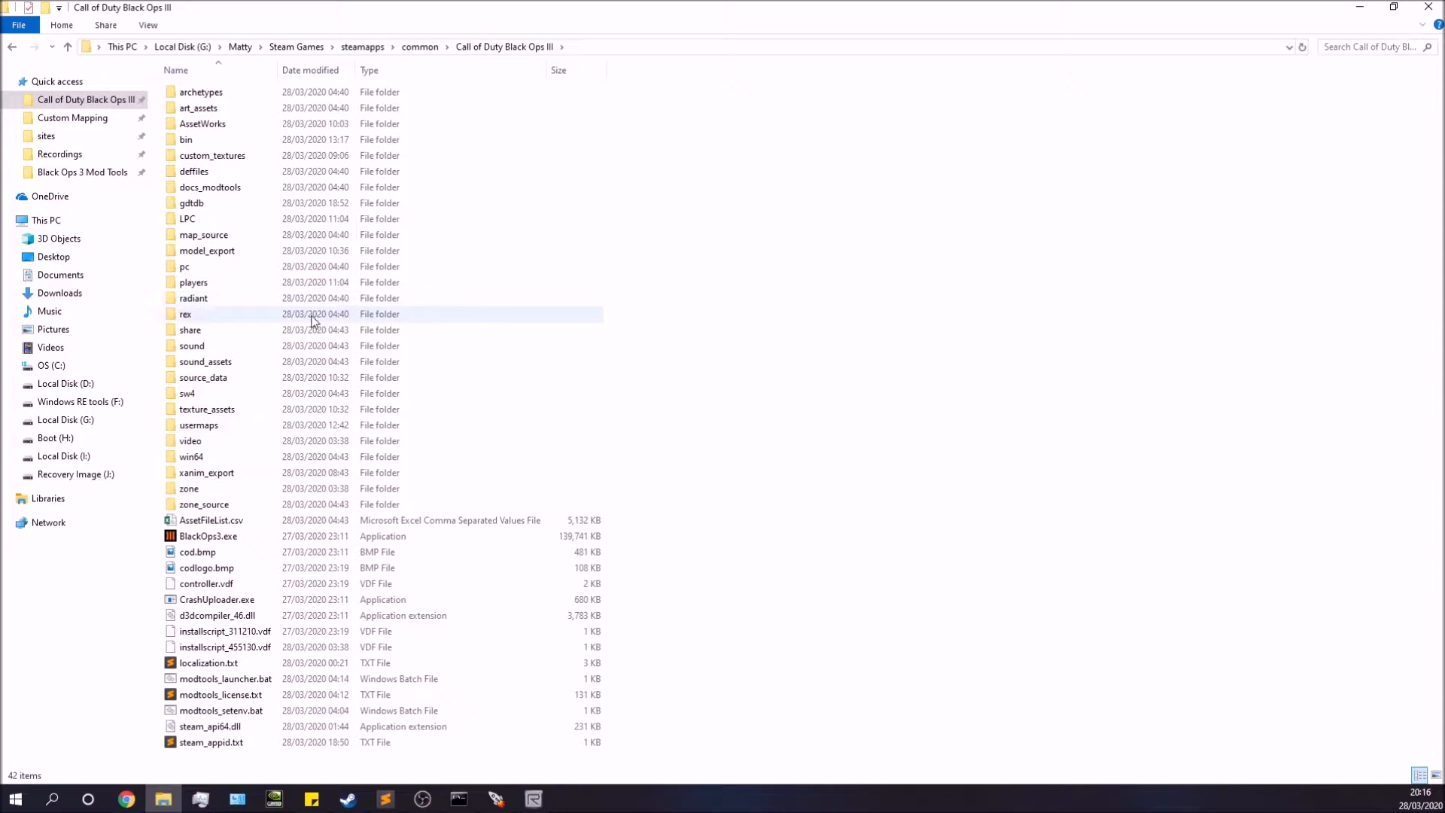
double_click(226, 238)
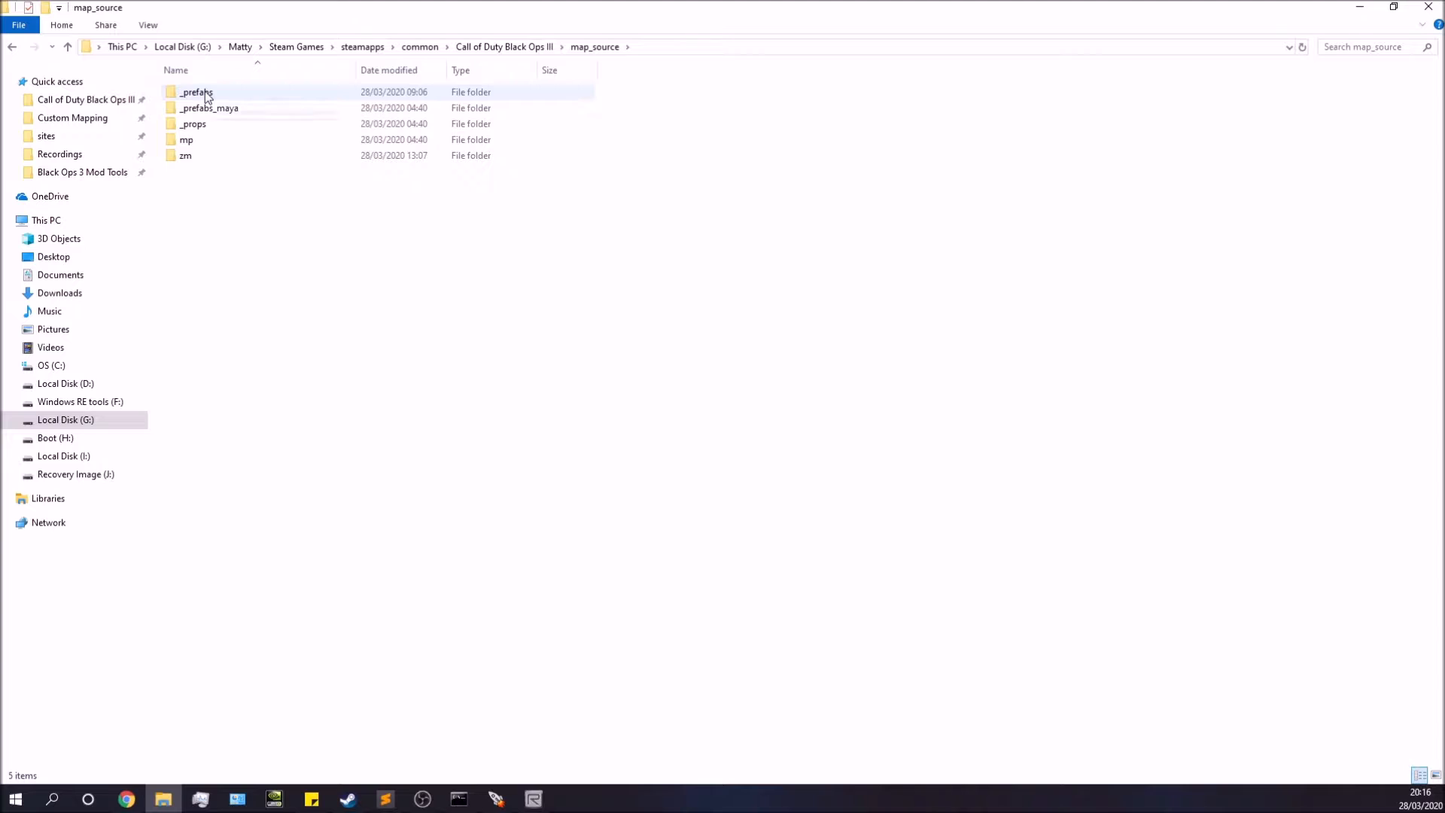
double_click(207, 96)
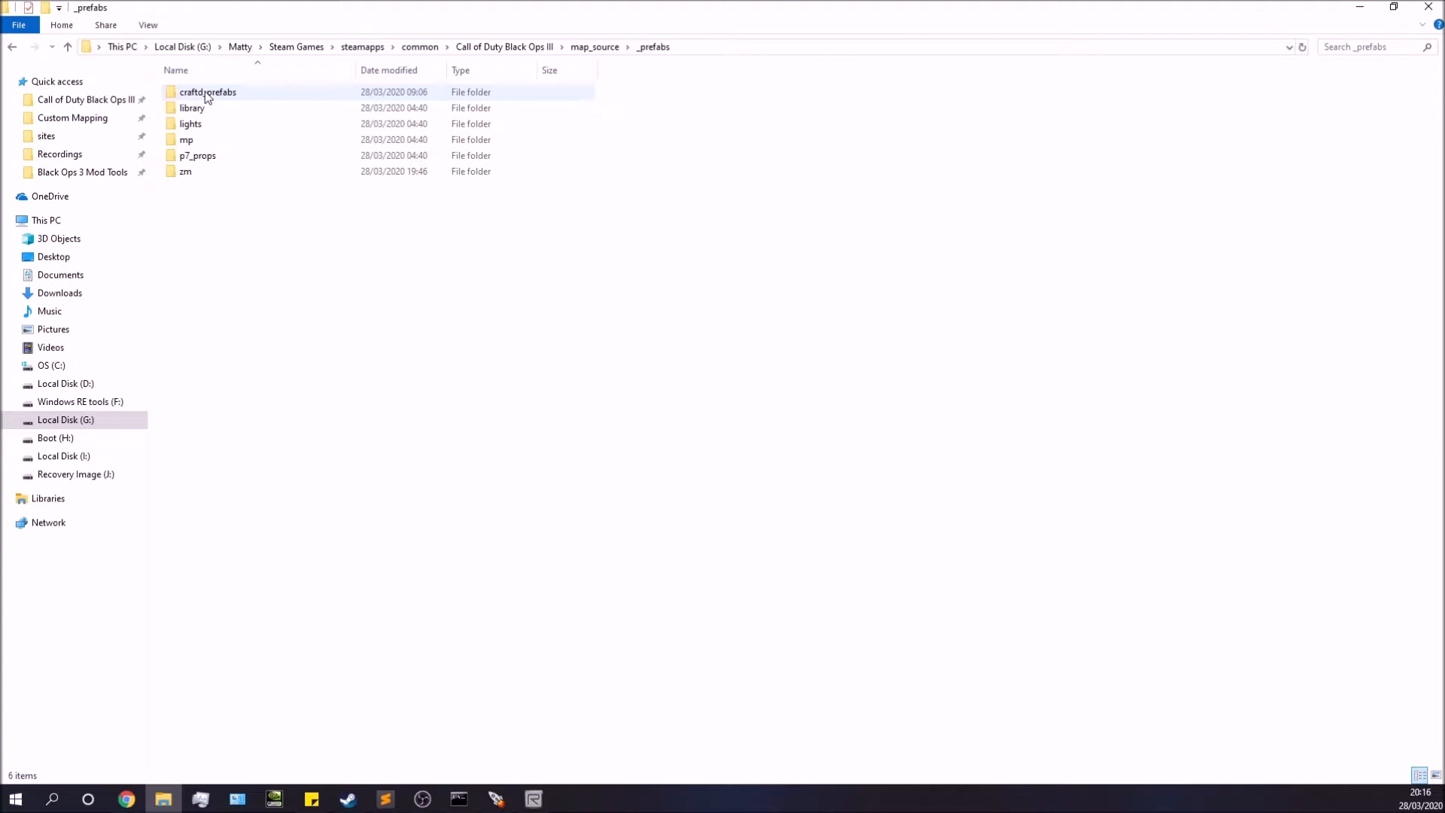
double_click(200, 170)
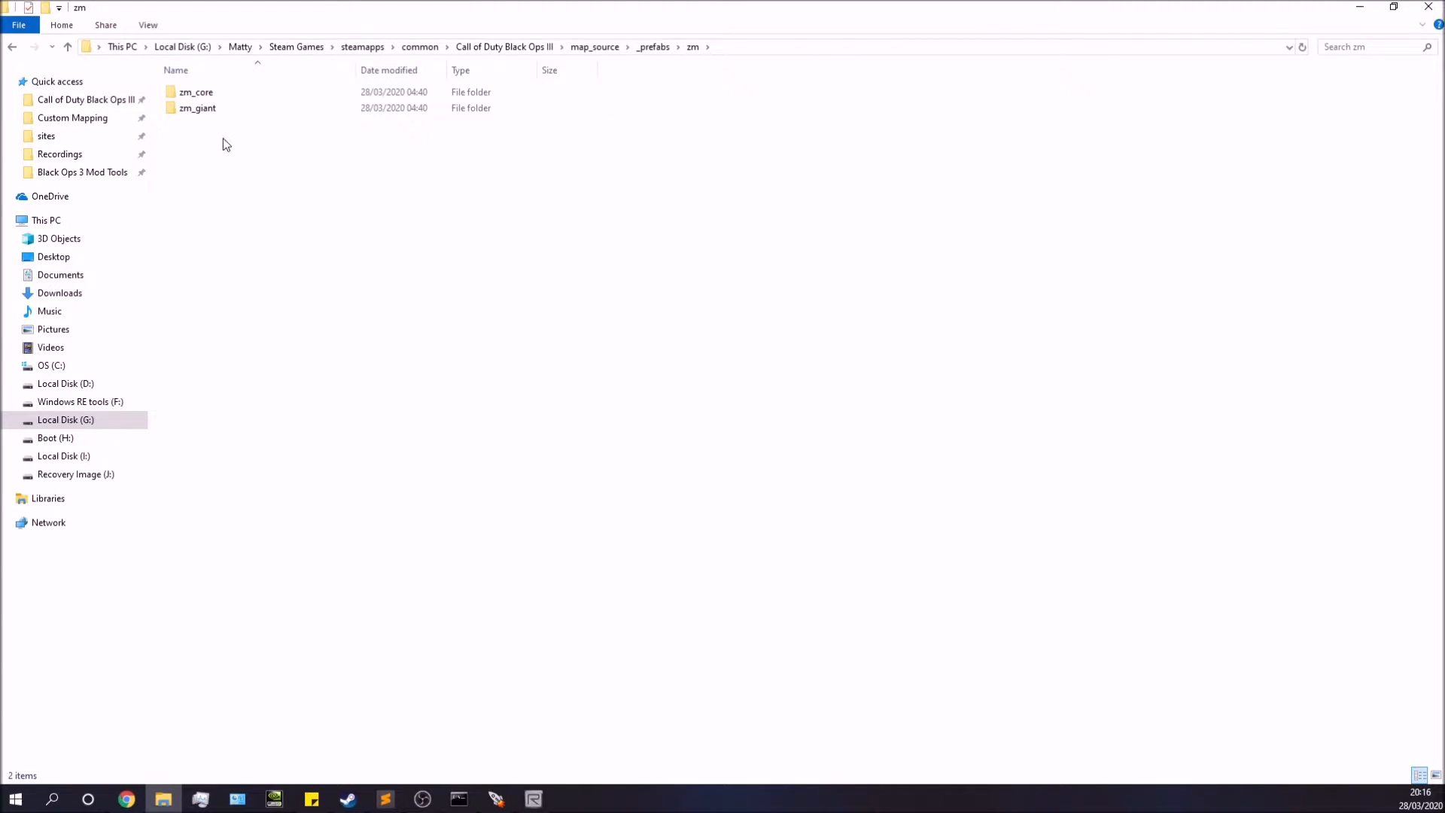
Step: Create a folder named zm_ritual in the zm prefabs folder
click(223, 92)
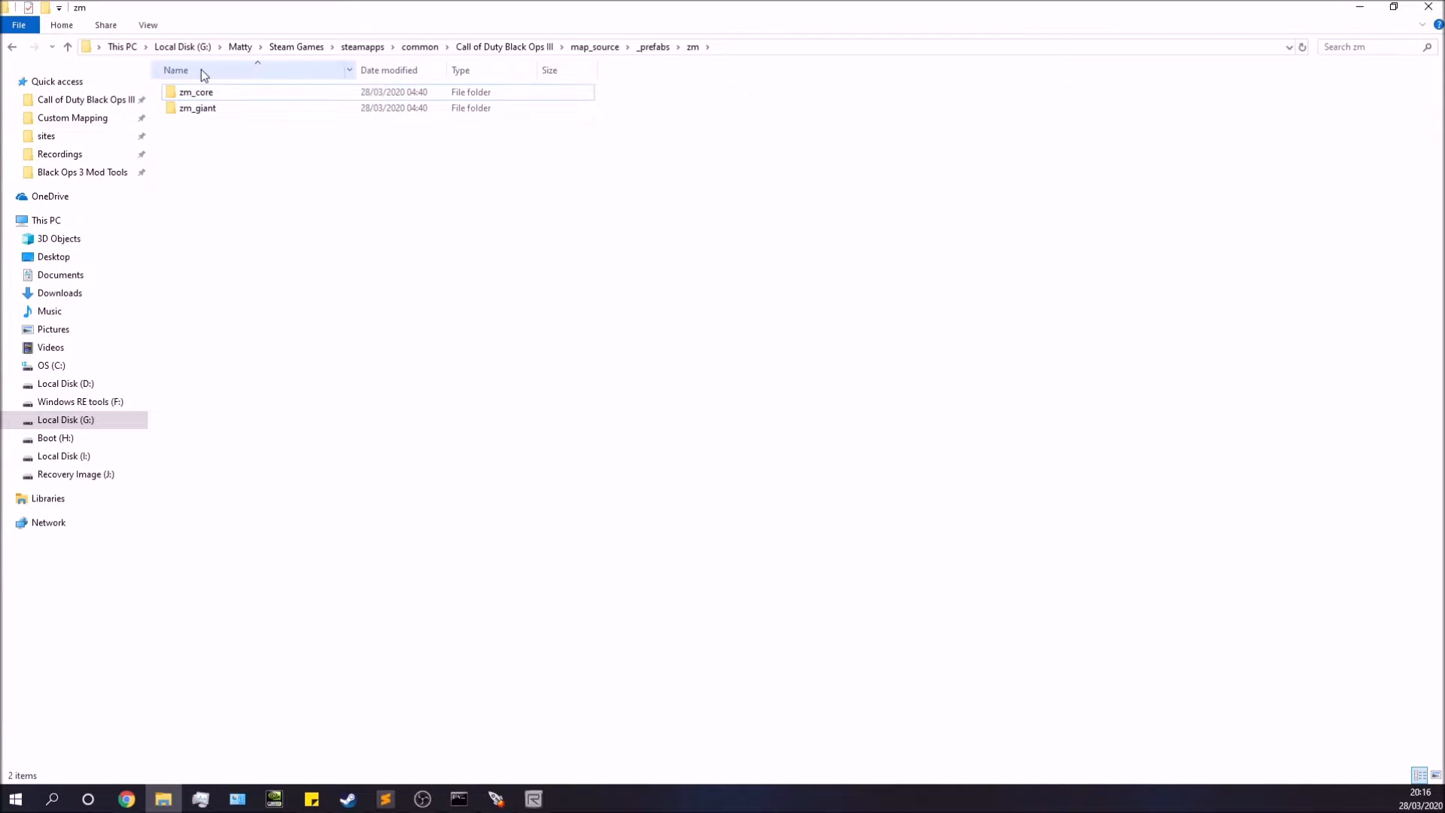
click(223, 112)
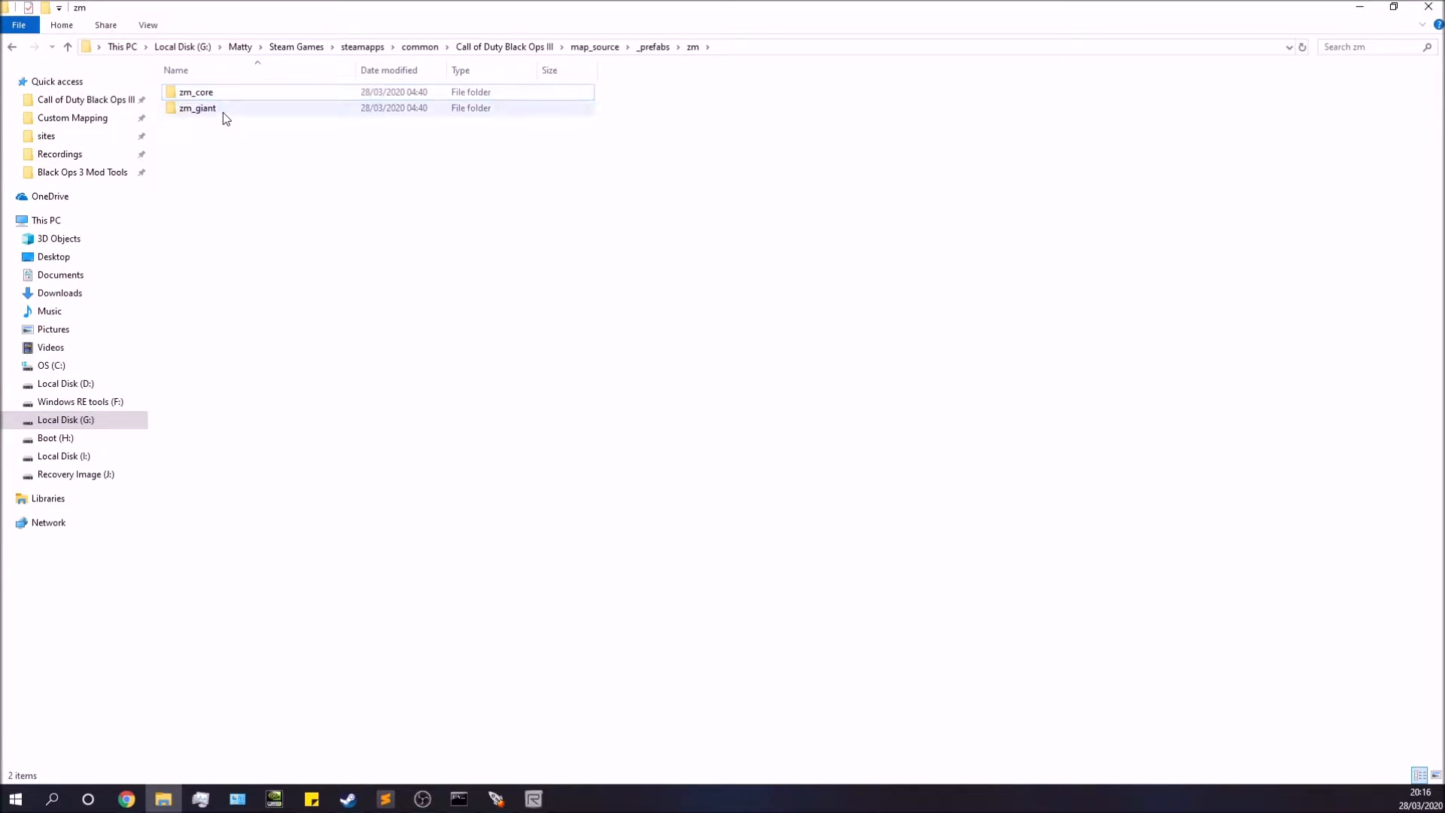
click(218, 149)
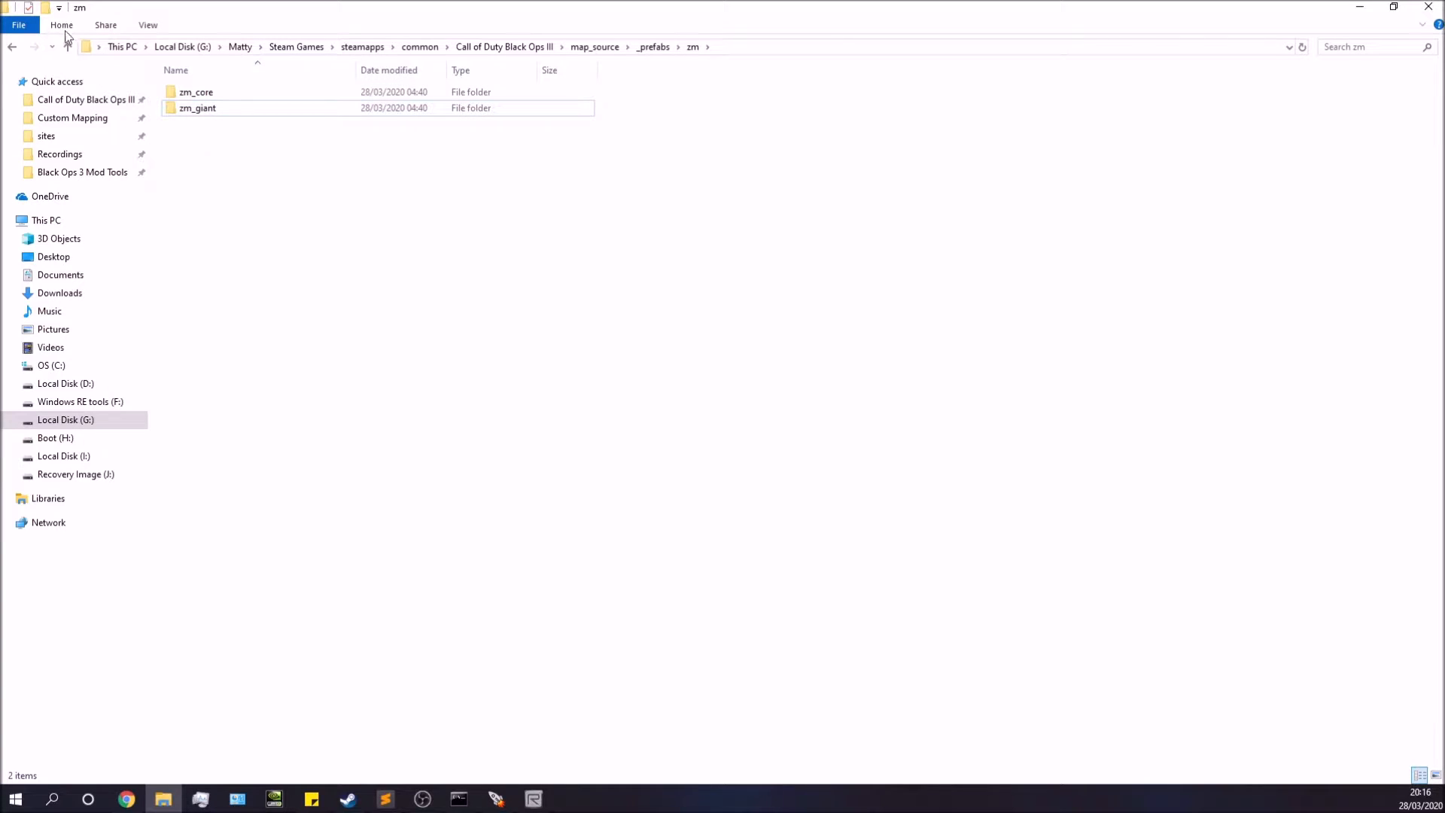
key(ctrl+shift+n)
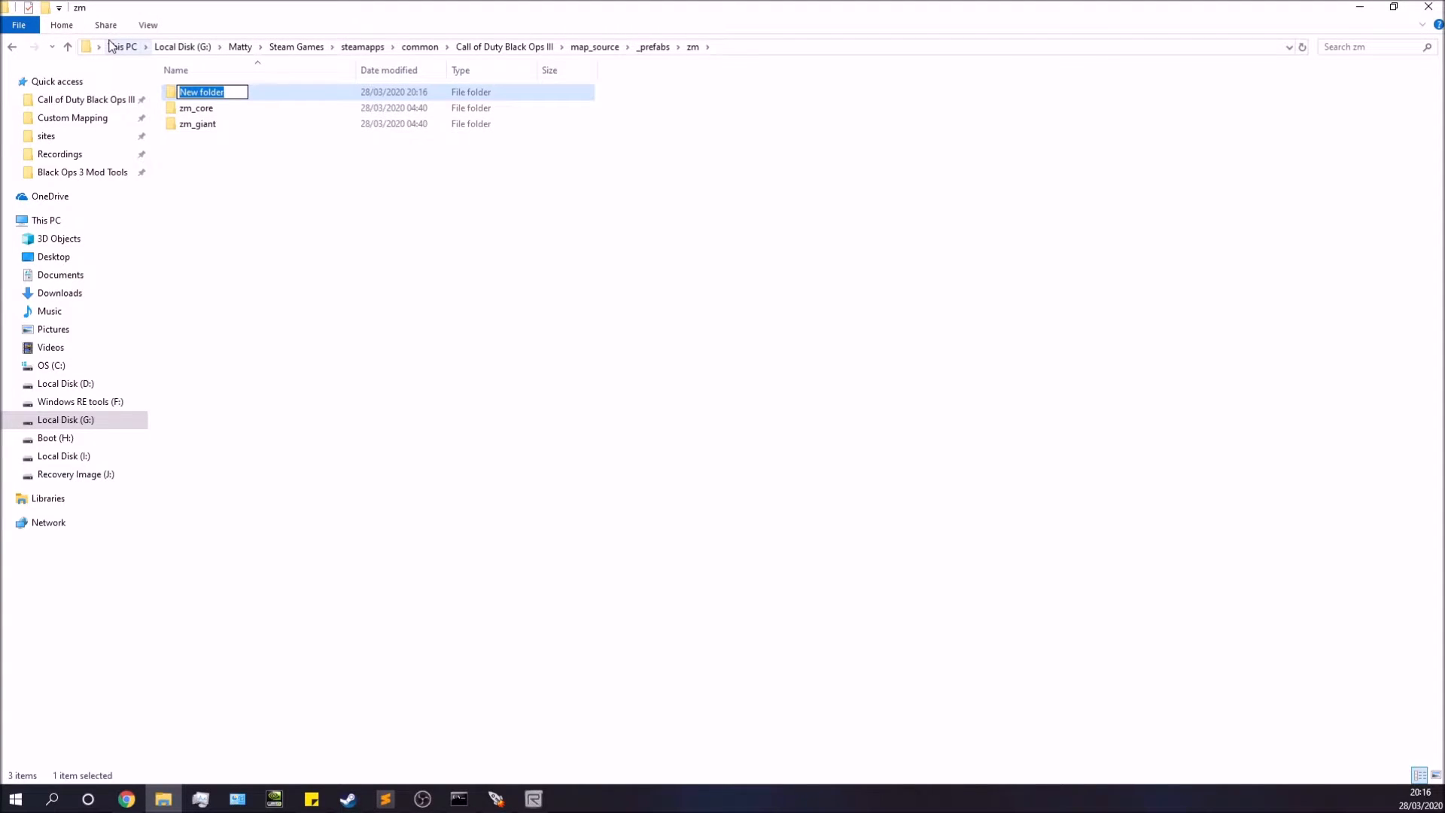
text(zm_ritual)
click(233, 179)
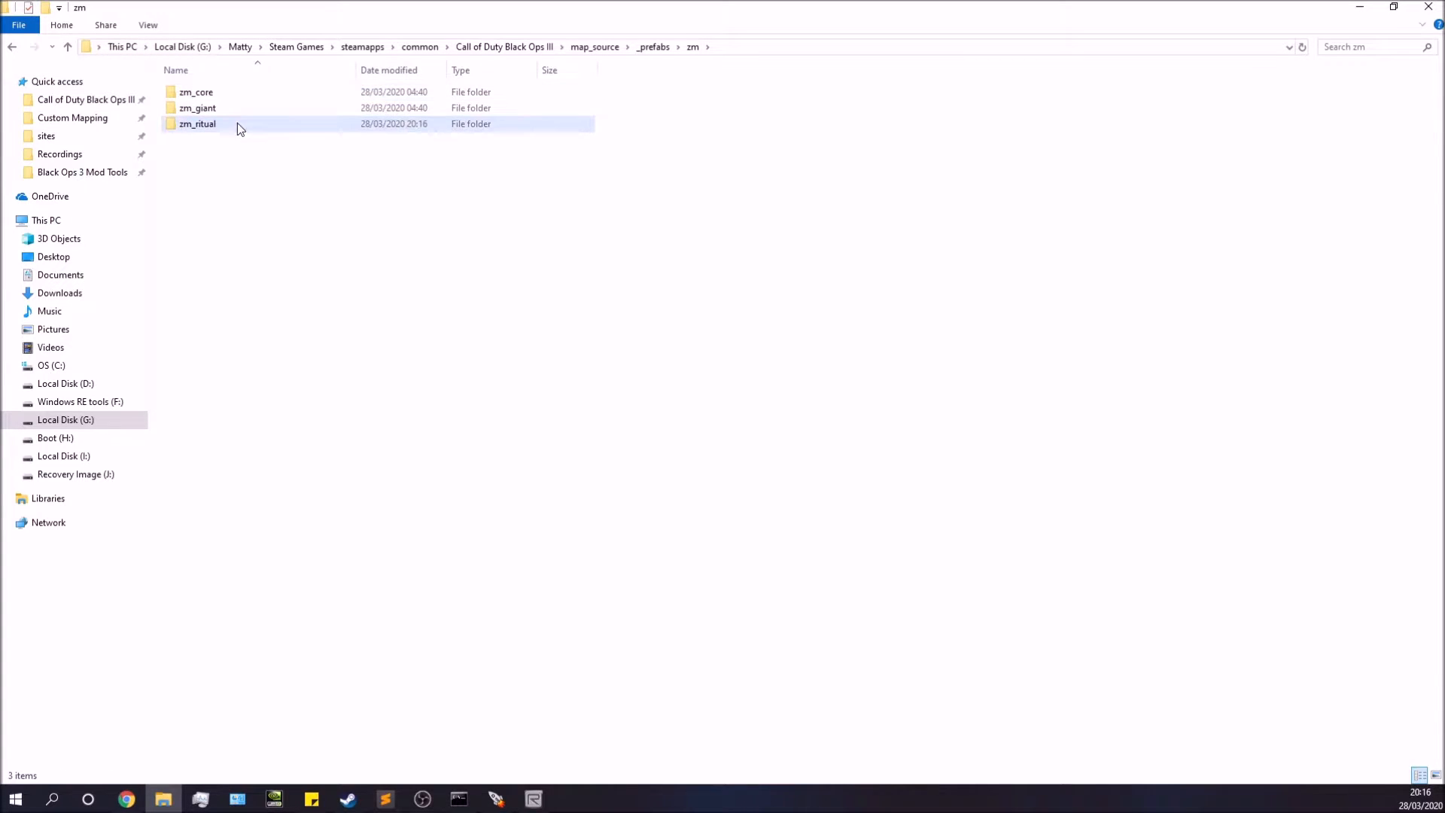
Step: Open the zm_ritual folder and create a subfolder named trims in it
double_click(224, 124)
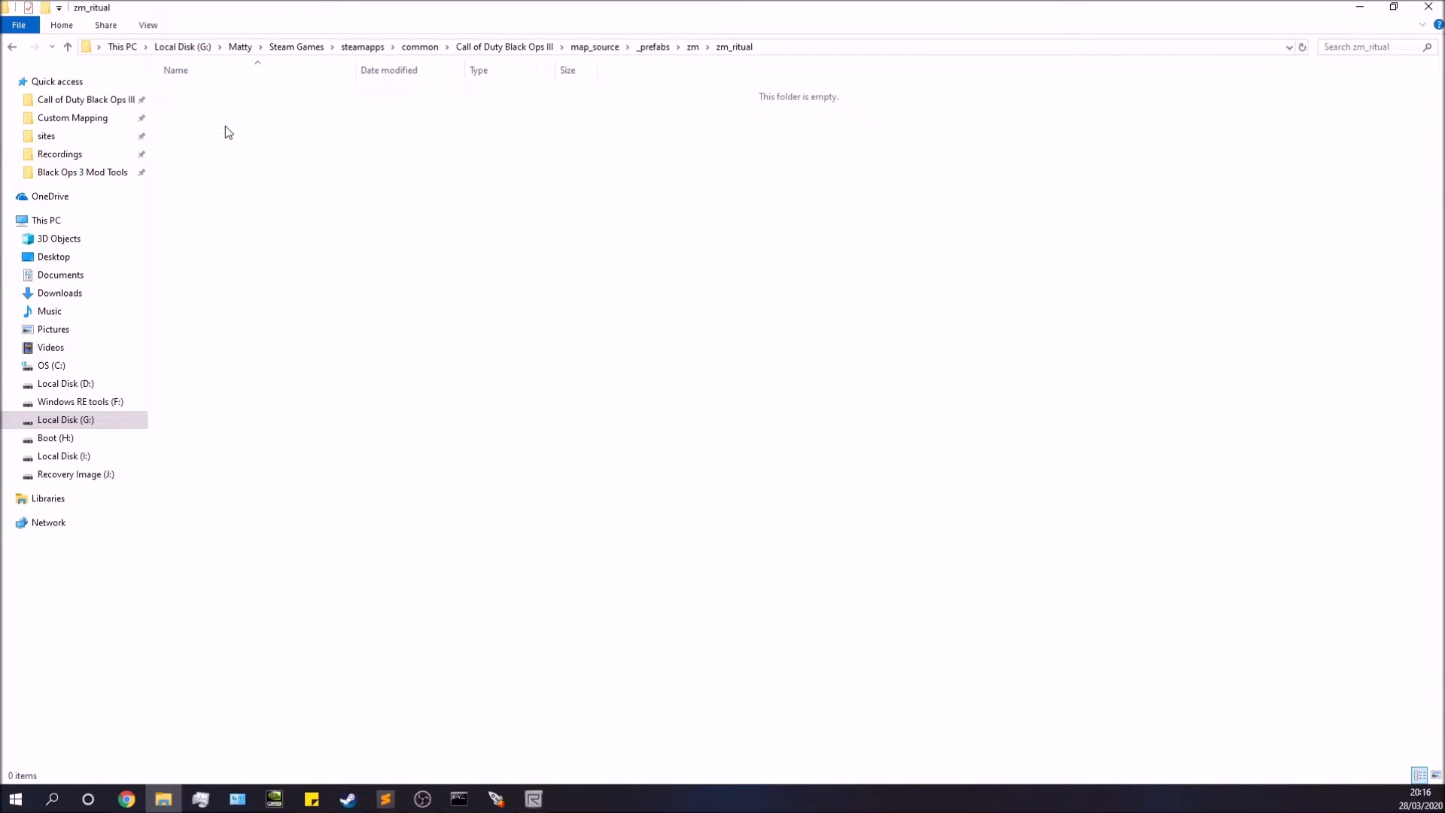
click(45, 8)
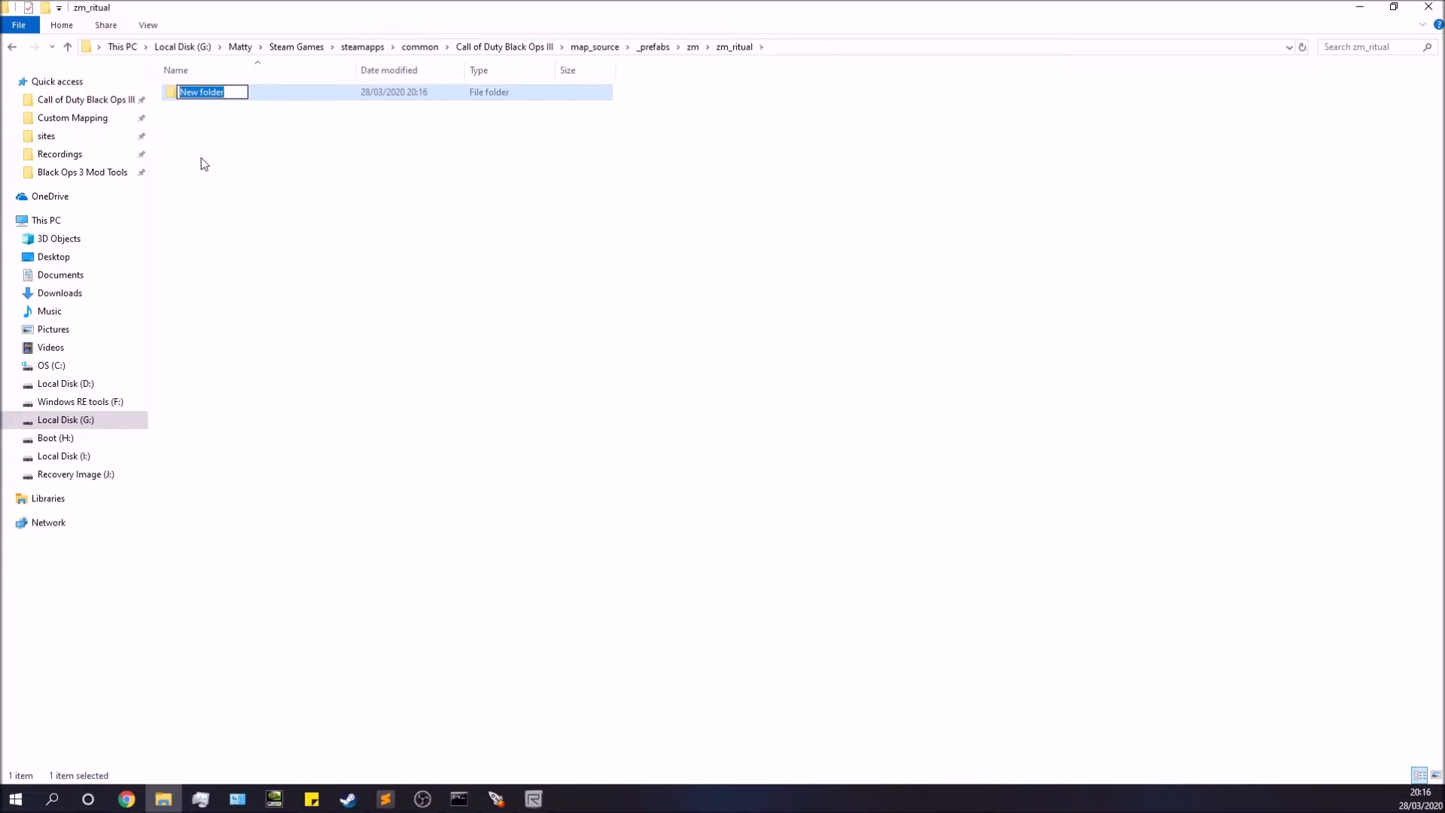
text(trims)
click(202, 167)
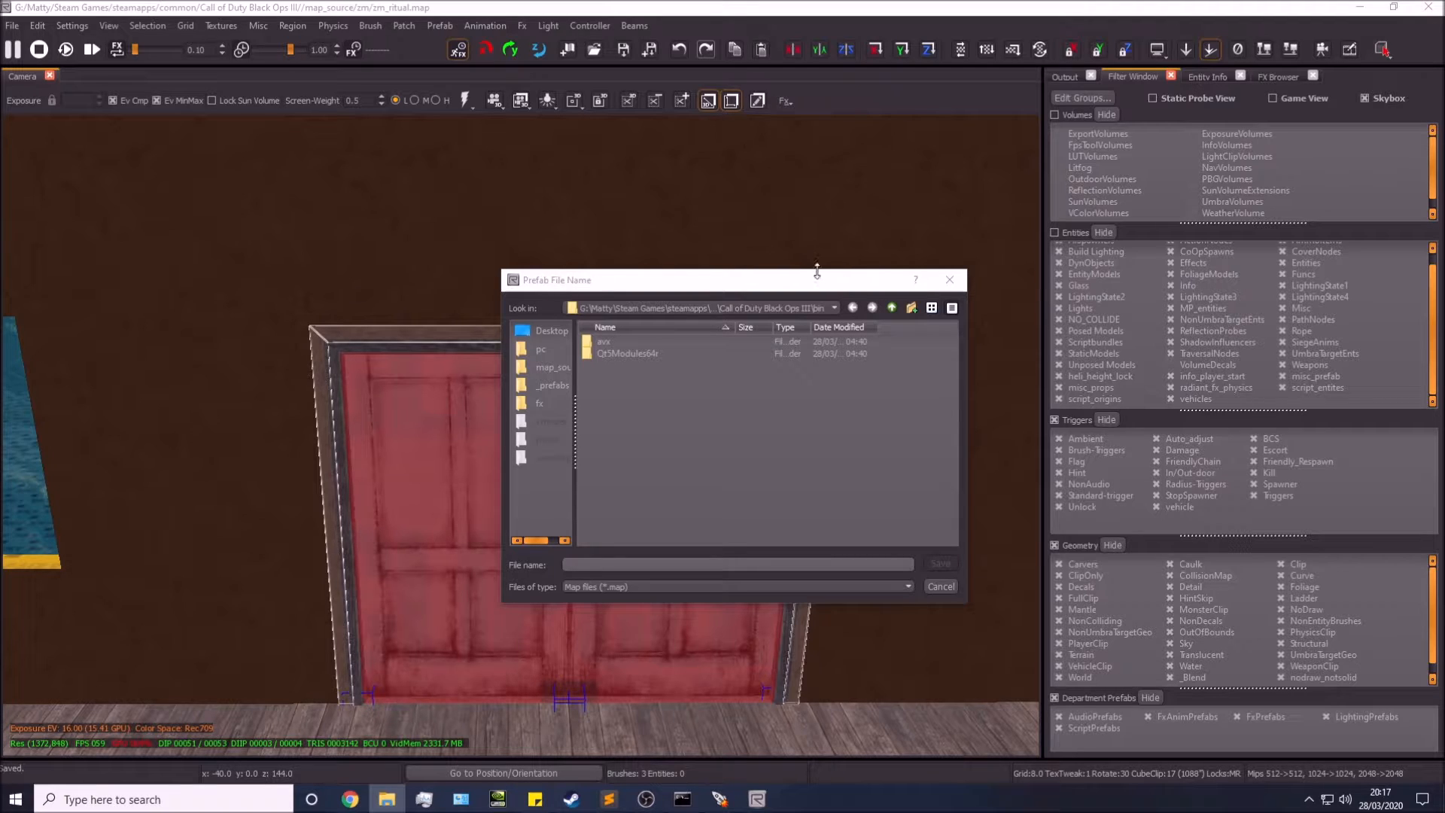
Step: Point the prefab save location in Radiant to map_source\_prefabs\zm\zm_ritual\trims
click(763, 310)
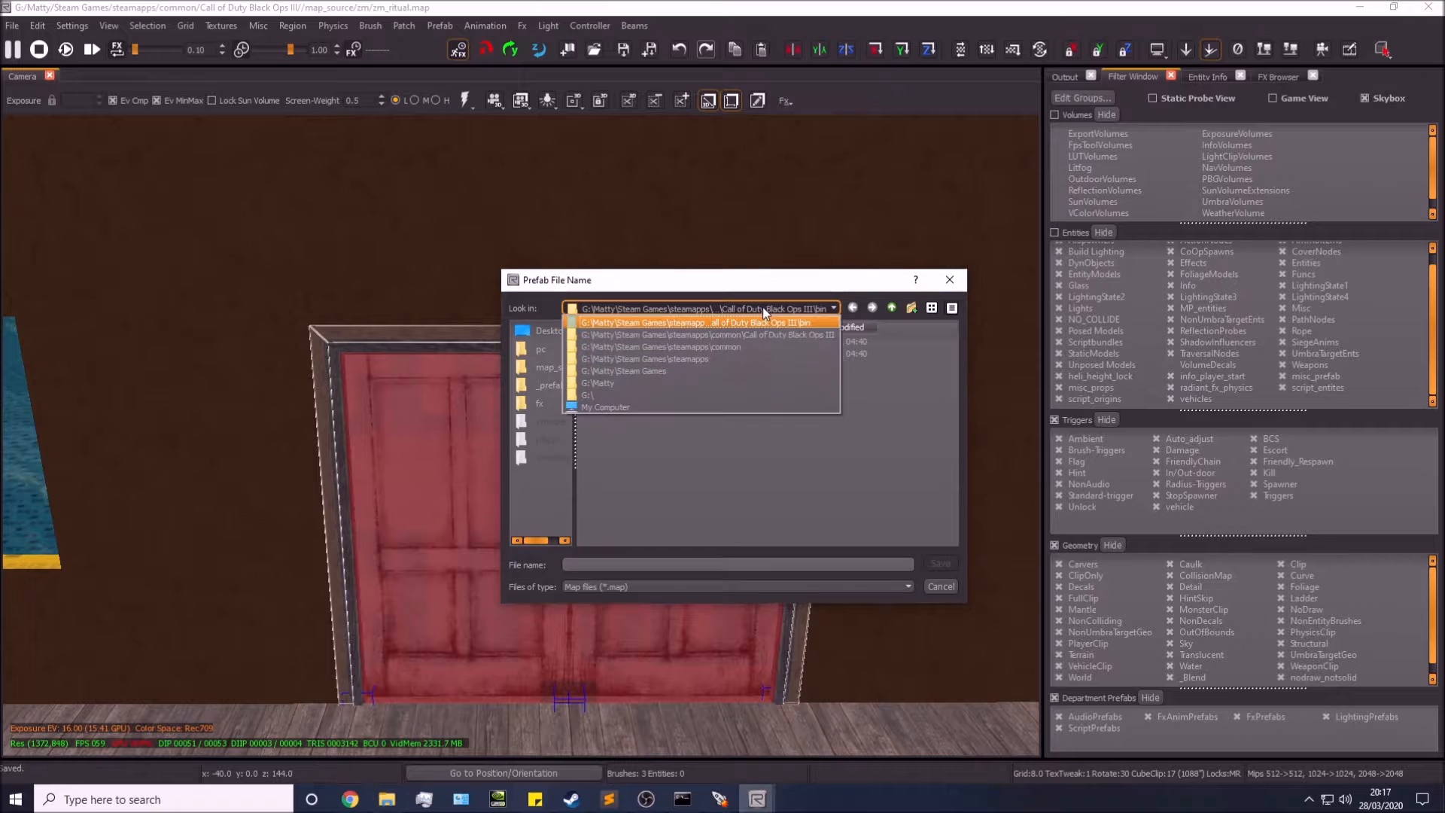
click(751, 334)
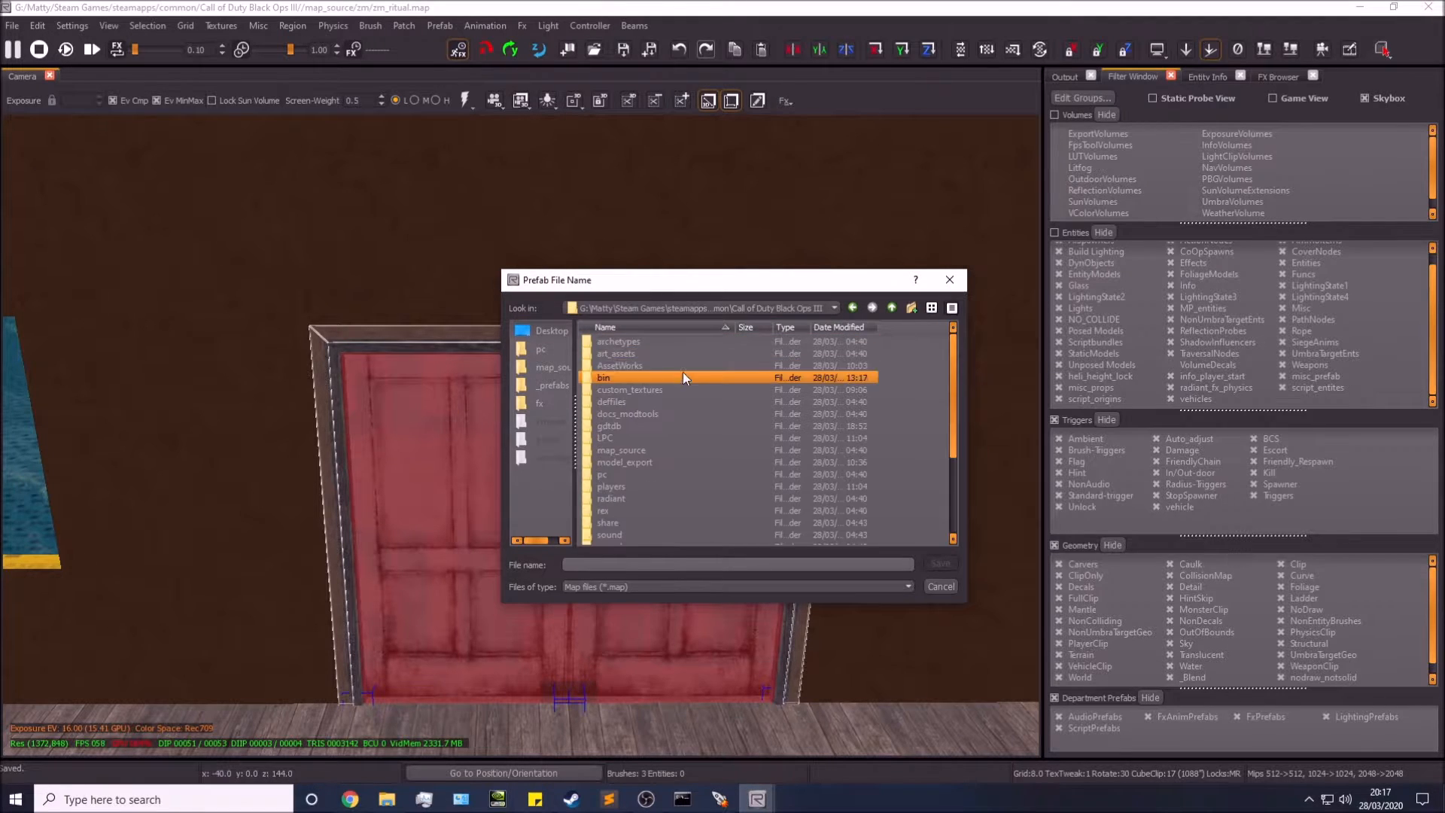
double_click(651, 452)
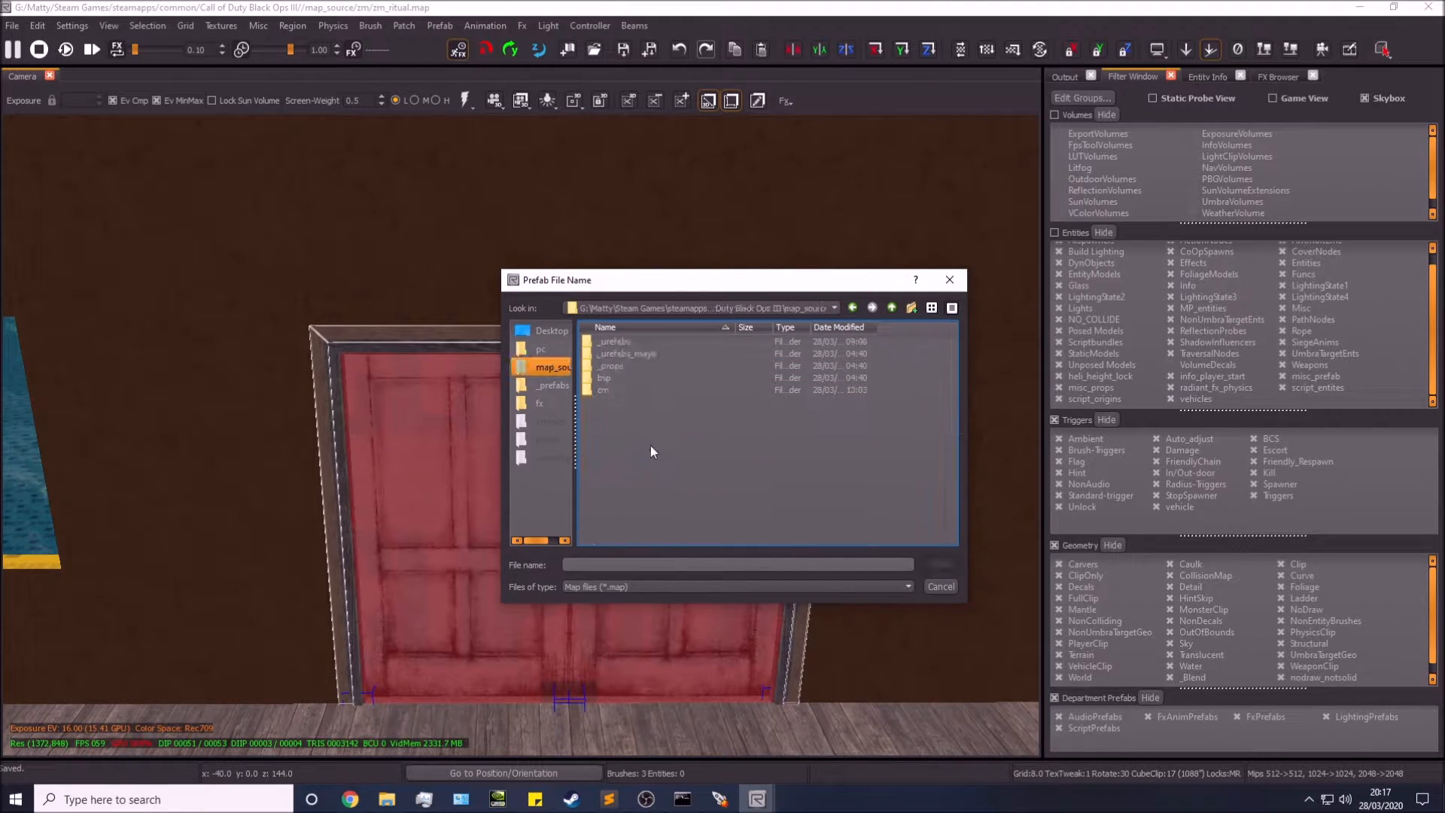
double_click(638, 342)
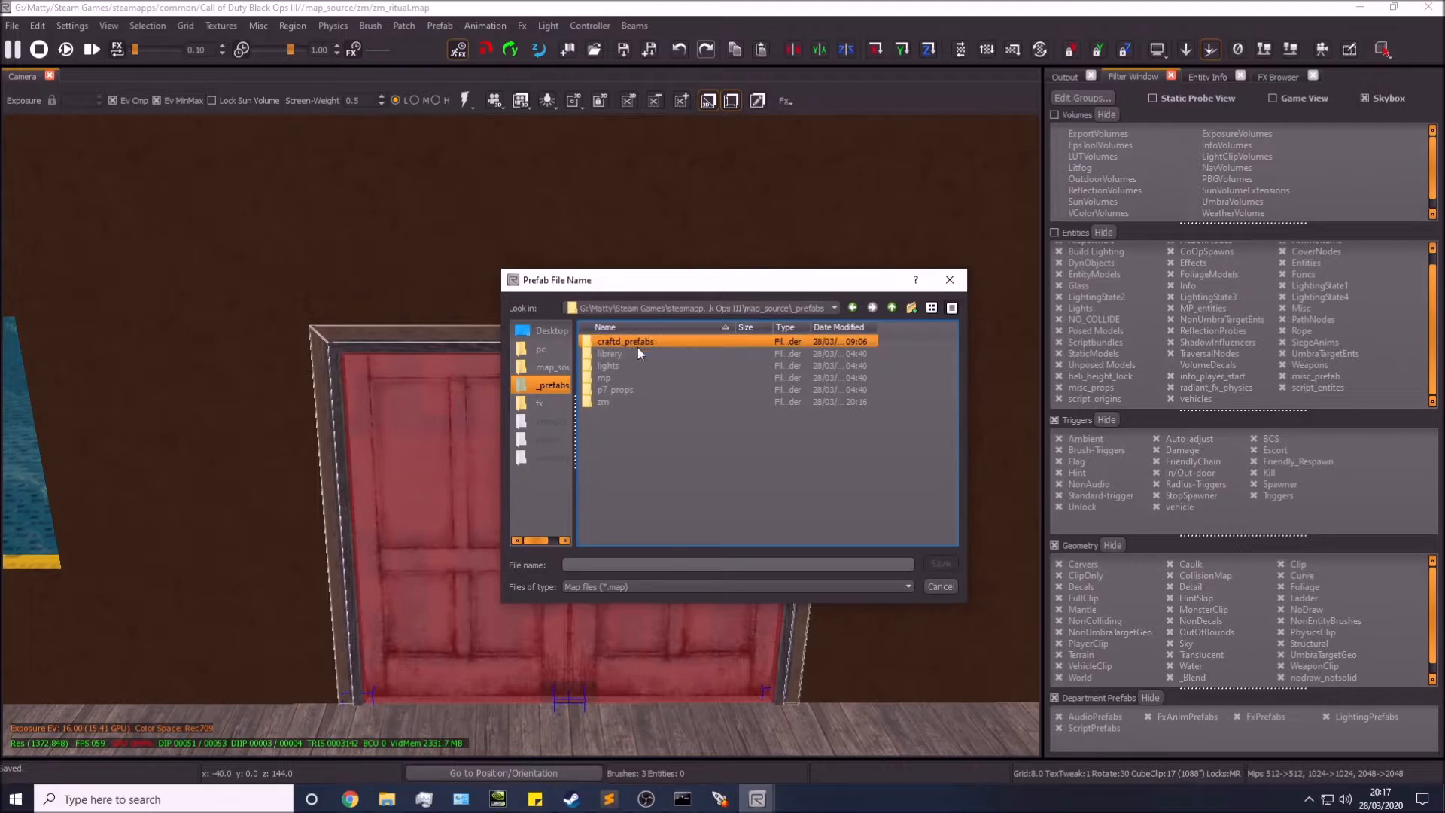
double_click(610, 403)
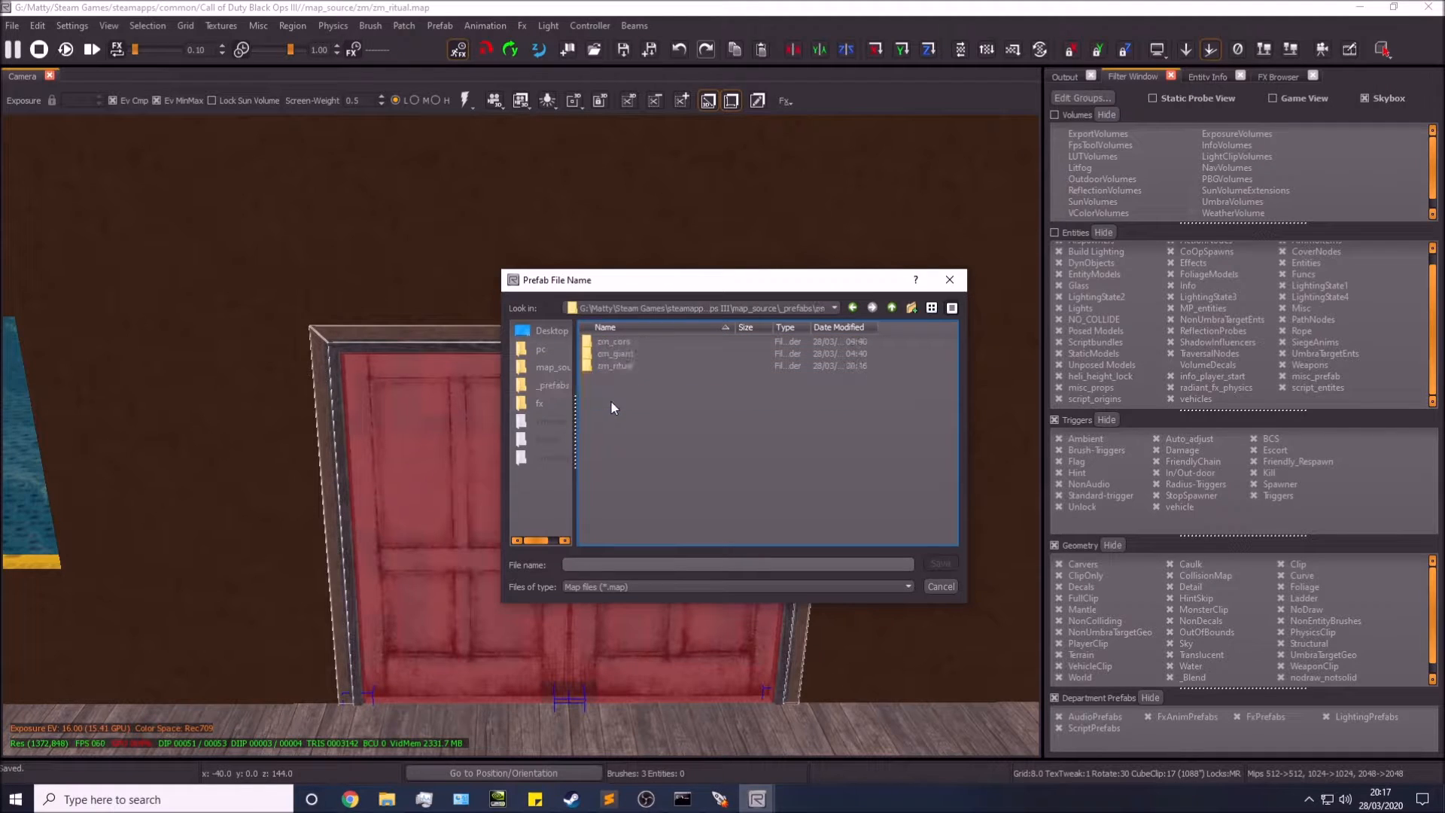
double_click(631, 365)
double_click(616, 341)
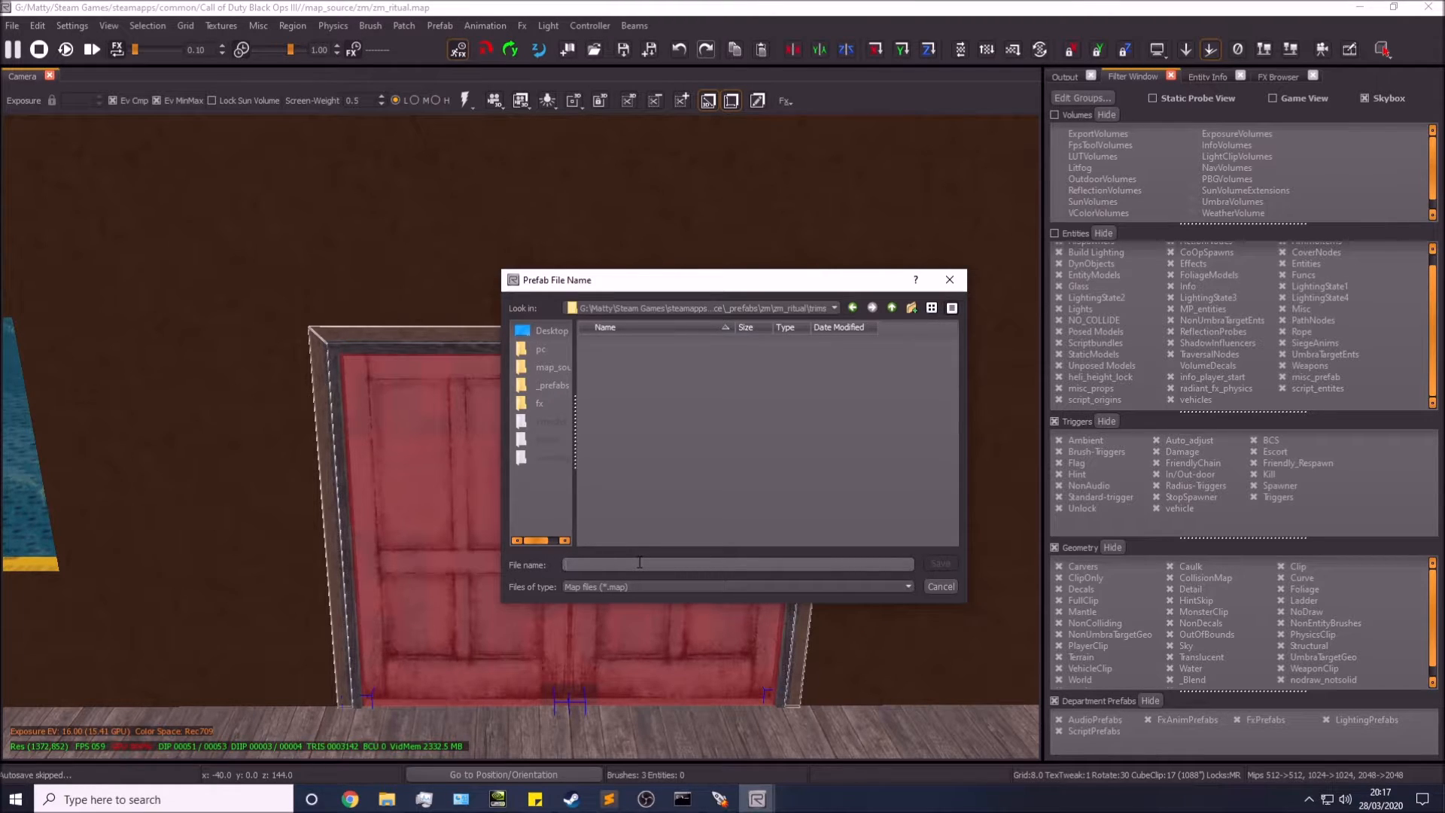
Step: Name the prefab file double_door_wood_trim and save it
text(double_door_wood_trim)
drag(635, 566, 555, 576)
click(663, 566)
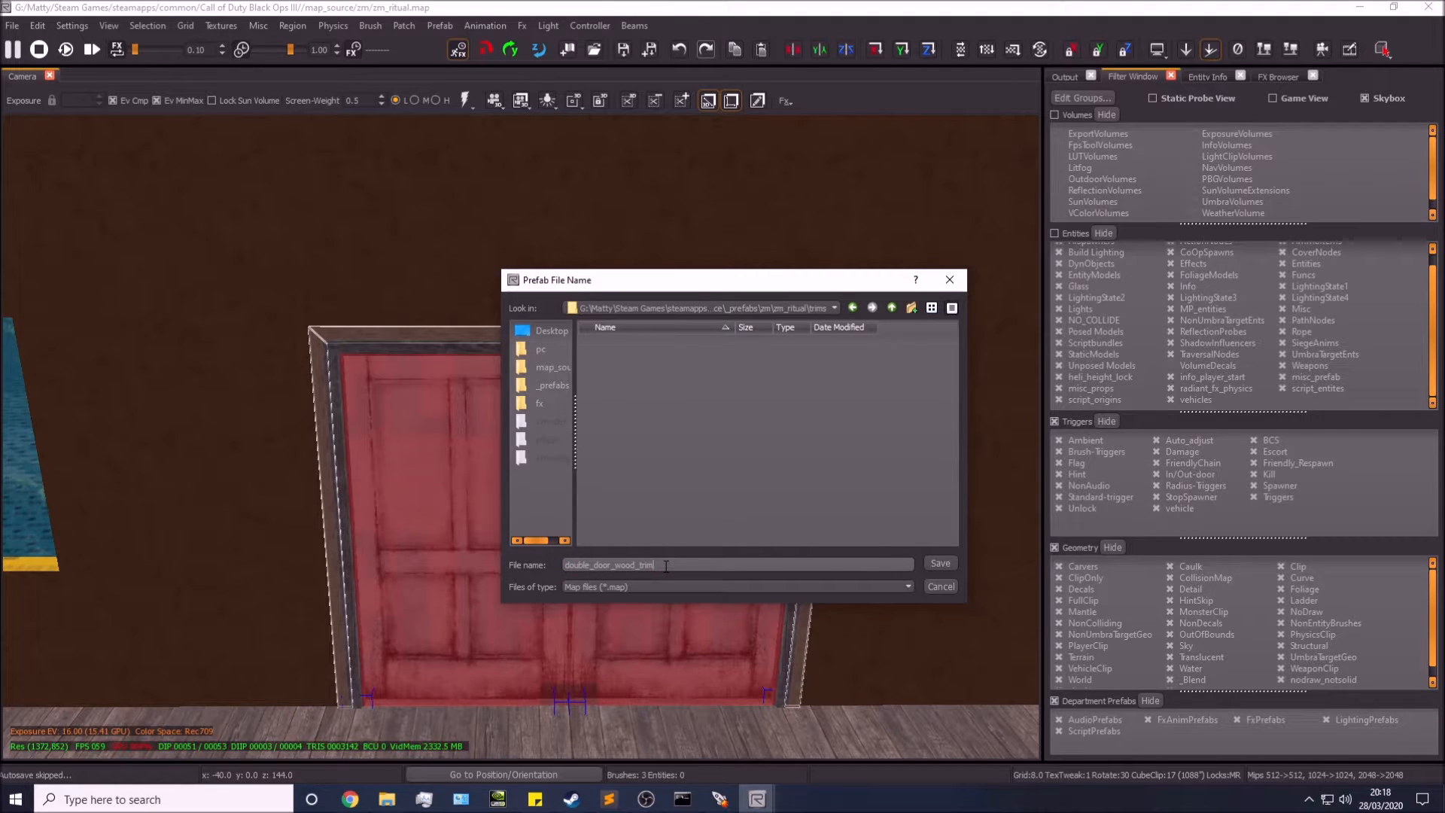
click(939, 561)
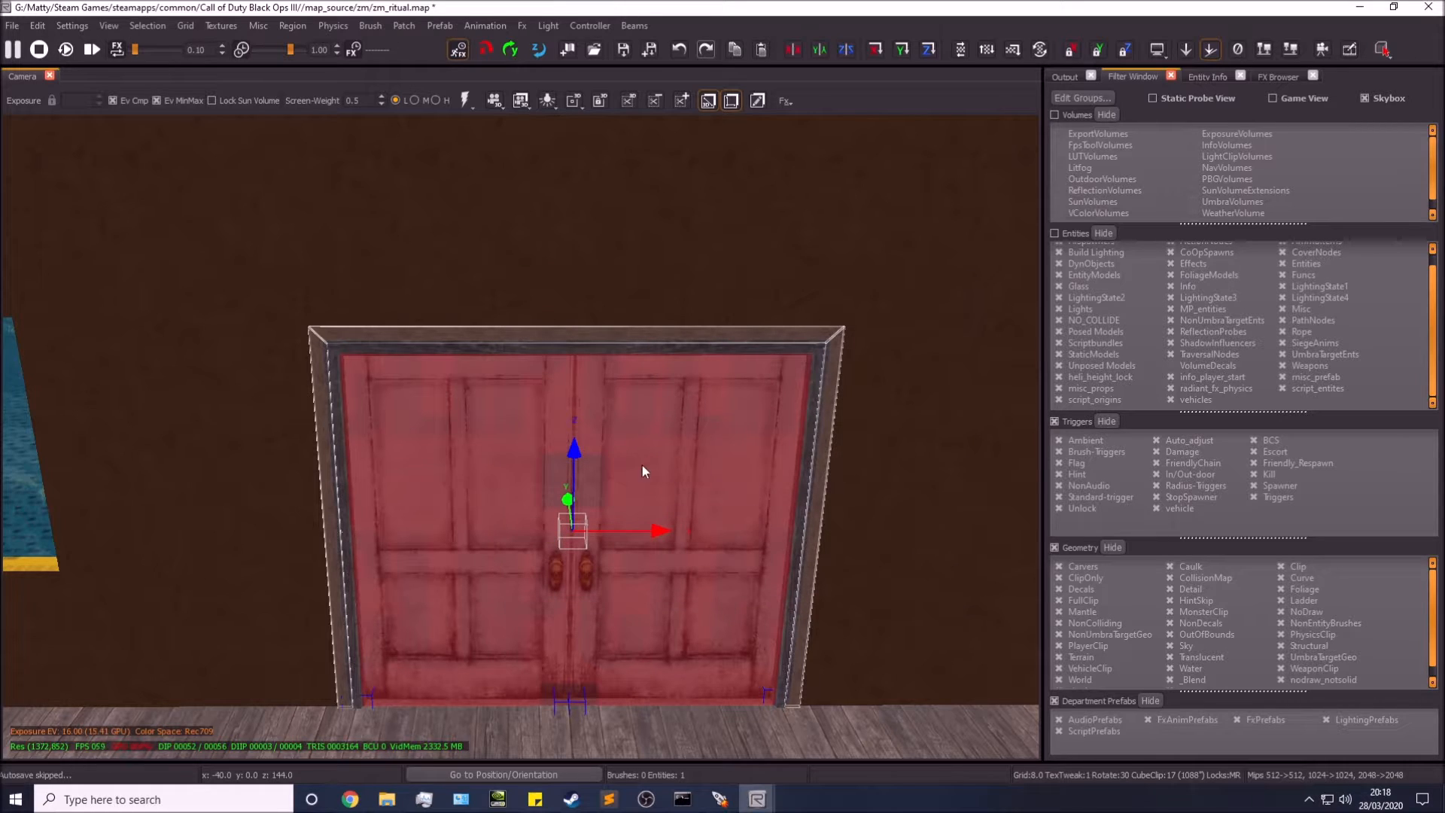
Step: Place two copies of the door trim prefab in front of the doorway, and delete both copies again
key(Escape)
shift+click(743, 336)
key(Down)
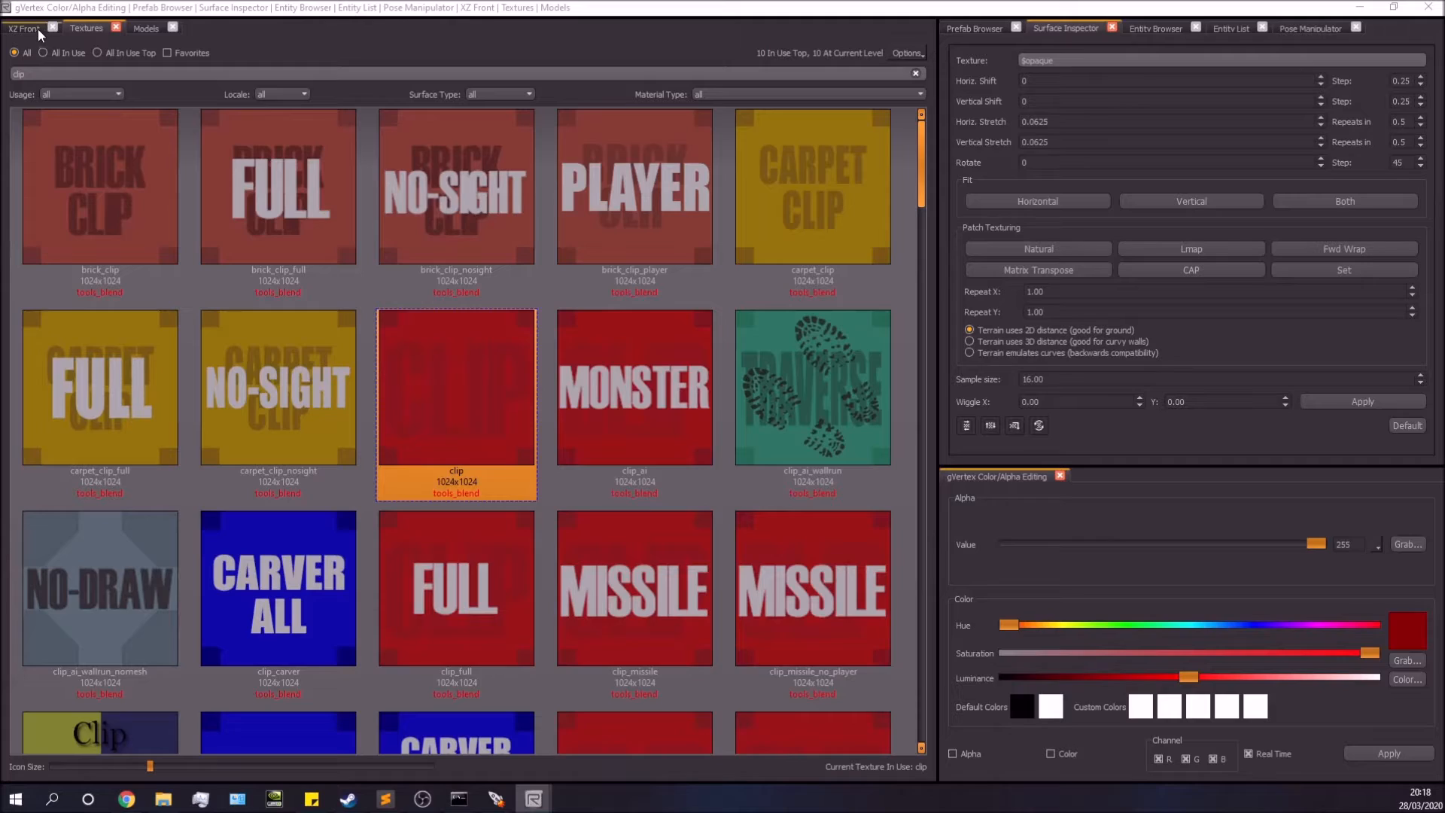
click(37, 30)
key(ctrl+Tab)
key(ctrl+Tab)
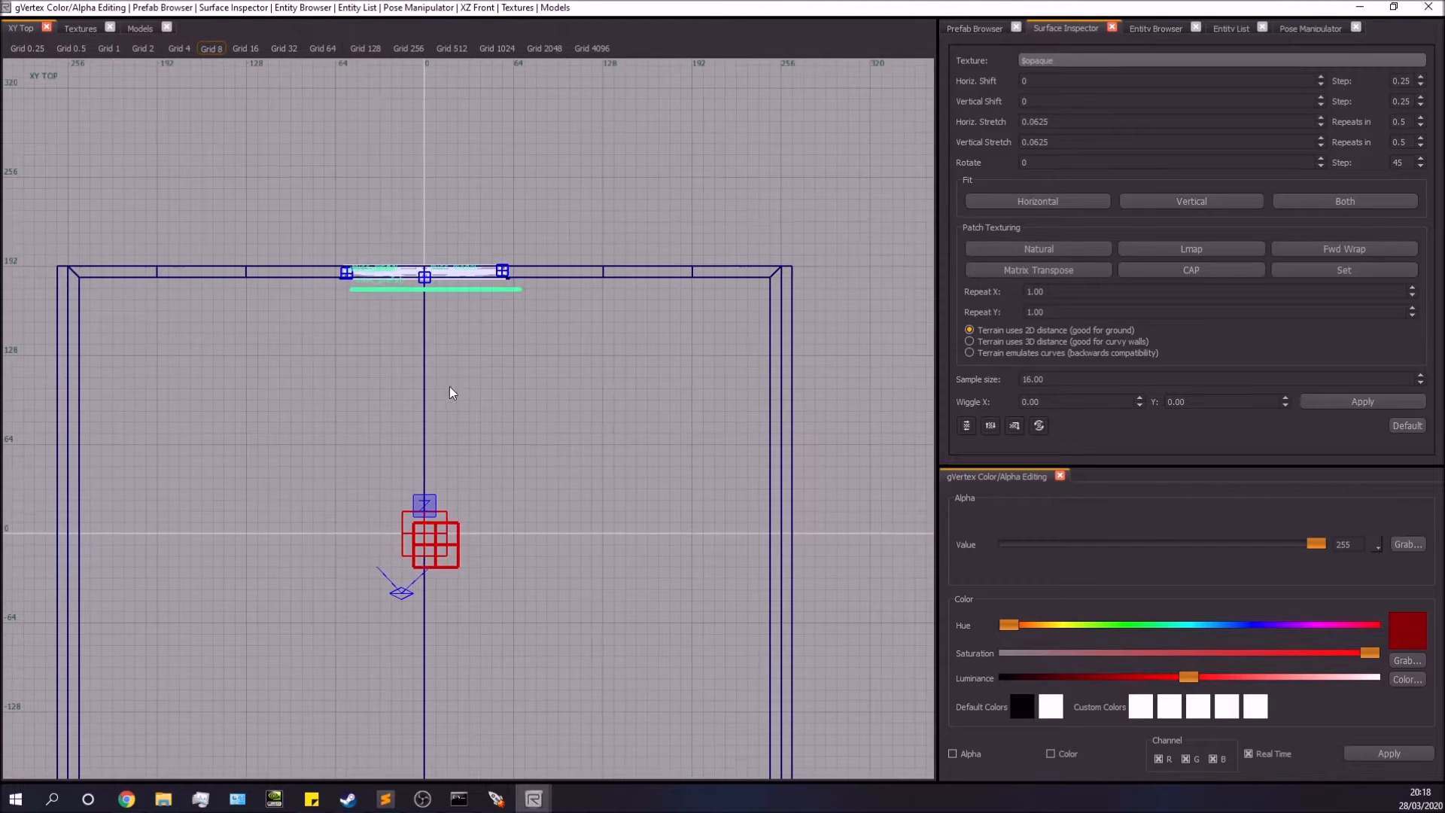
key(Down)
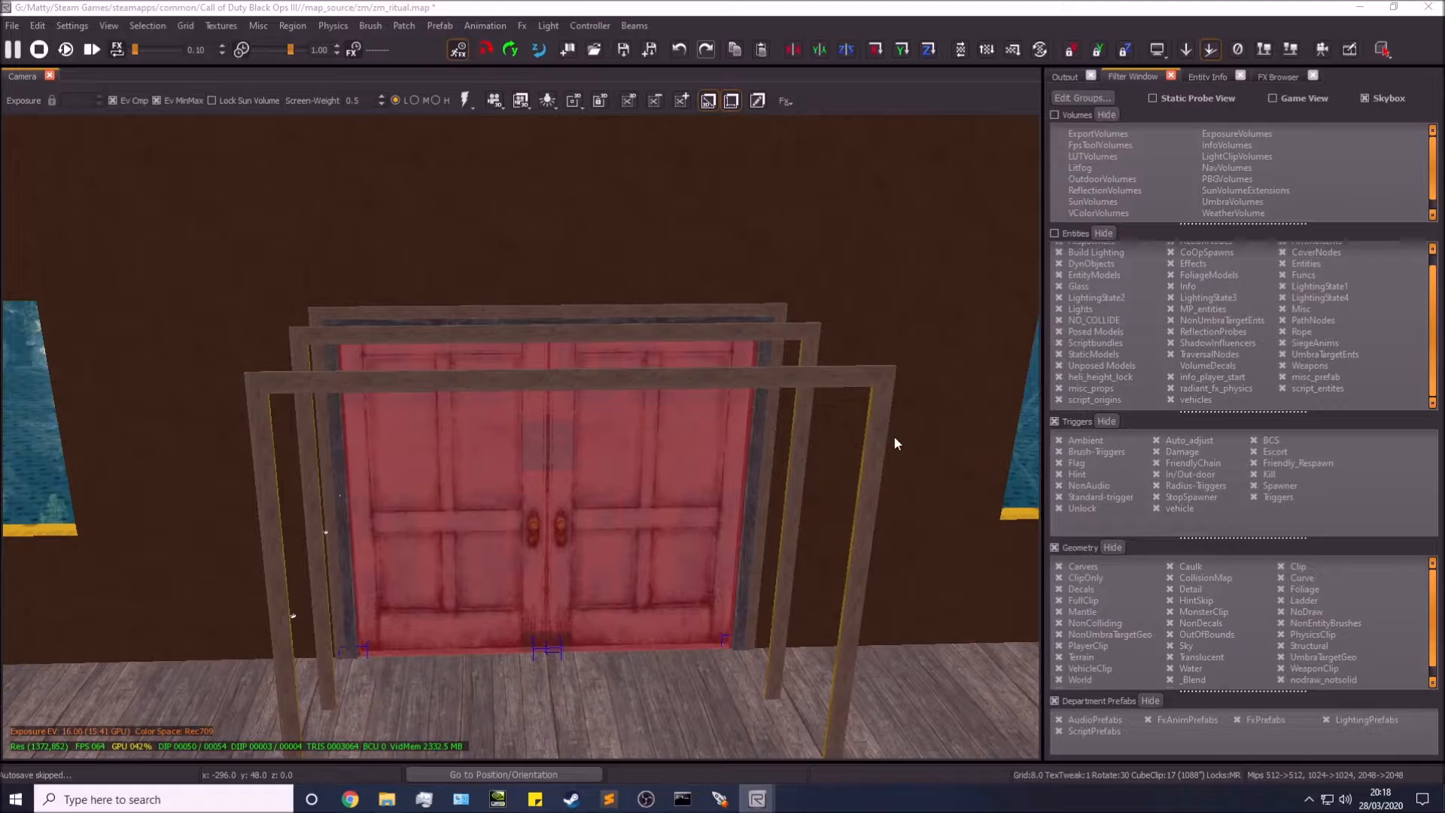
shift+click(858, 380)
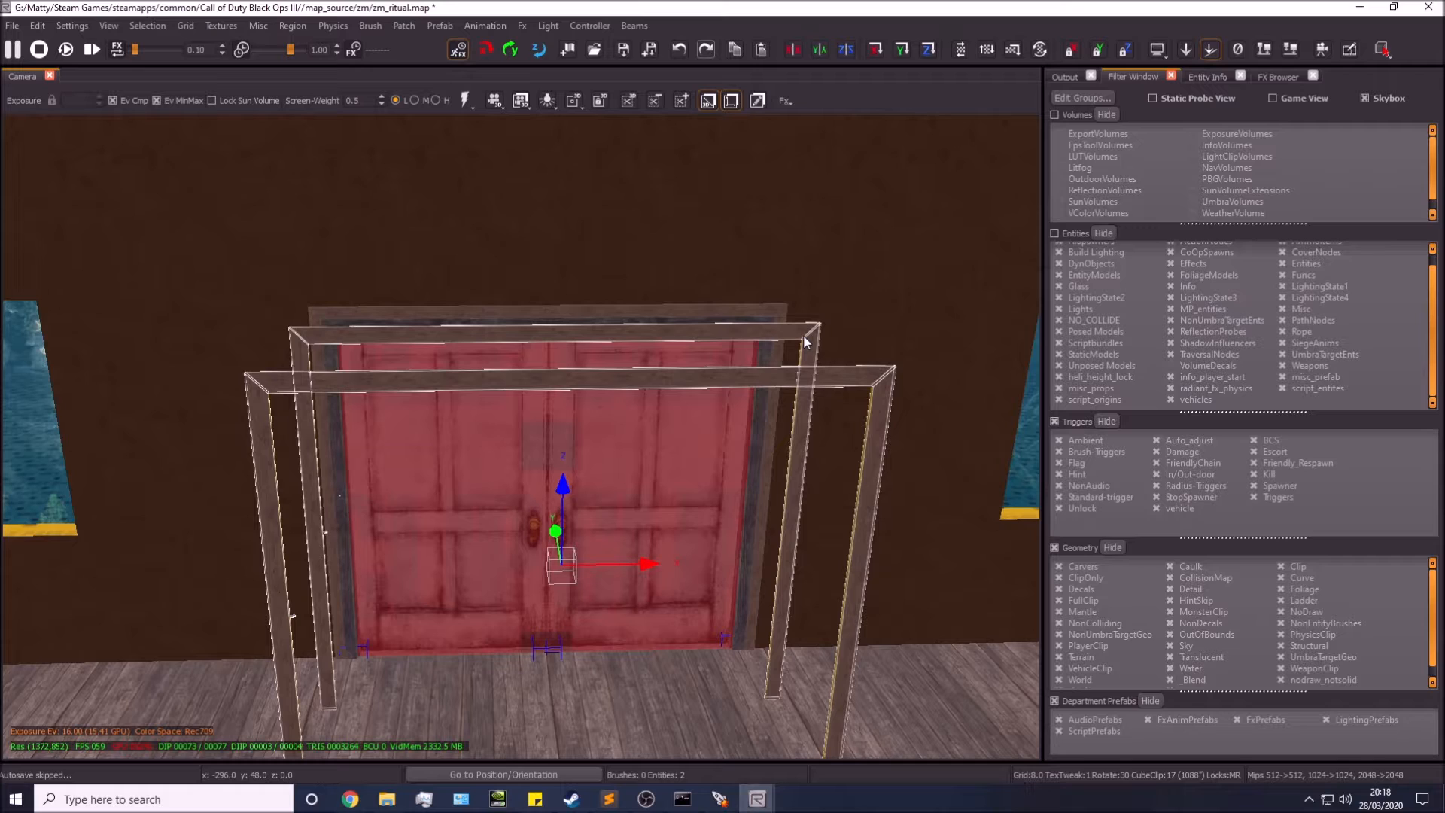
key(Delete)
Step: Select the remaining trim prefab around the double door
shift+click(785, 322)
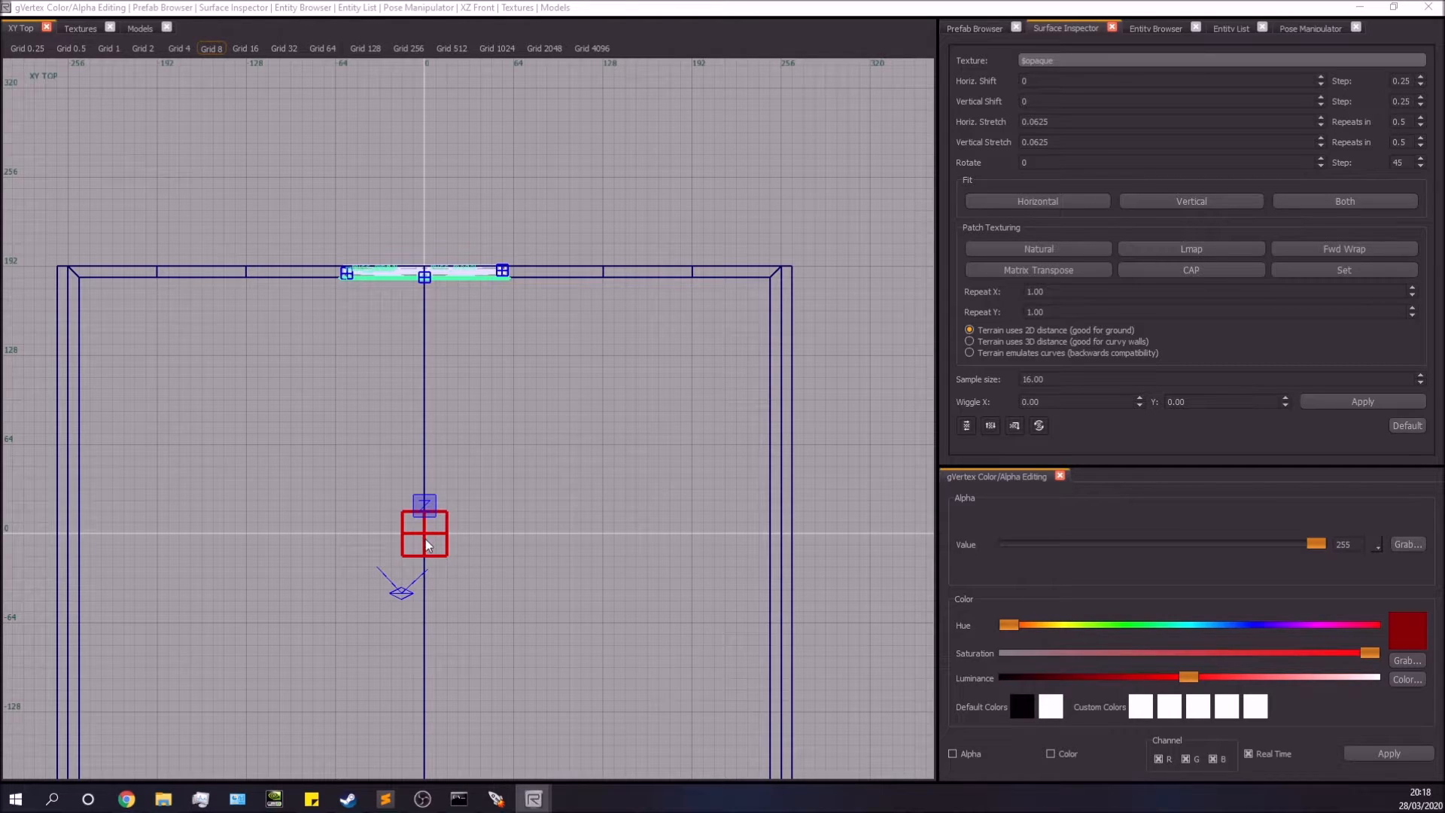
mouse_move(428, 539)
mouse_down()
mouse_move(392, 569)
mouse_move(434, 599)
mouse_move(431, 535)
mouse_up()
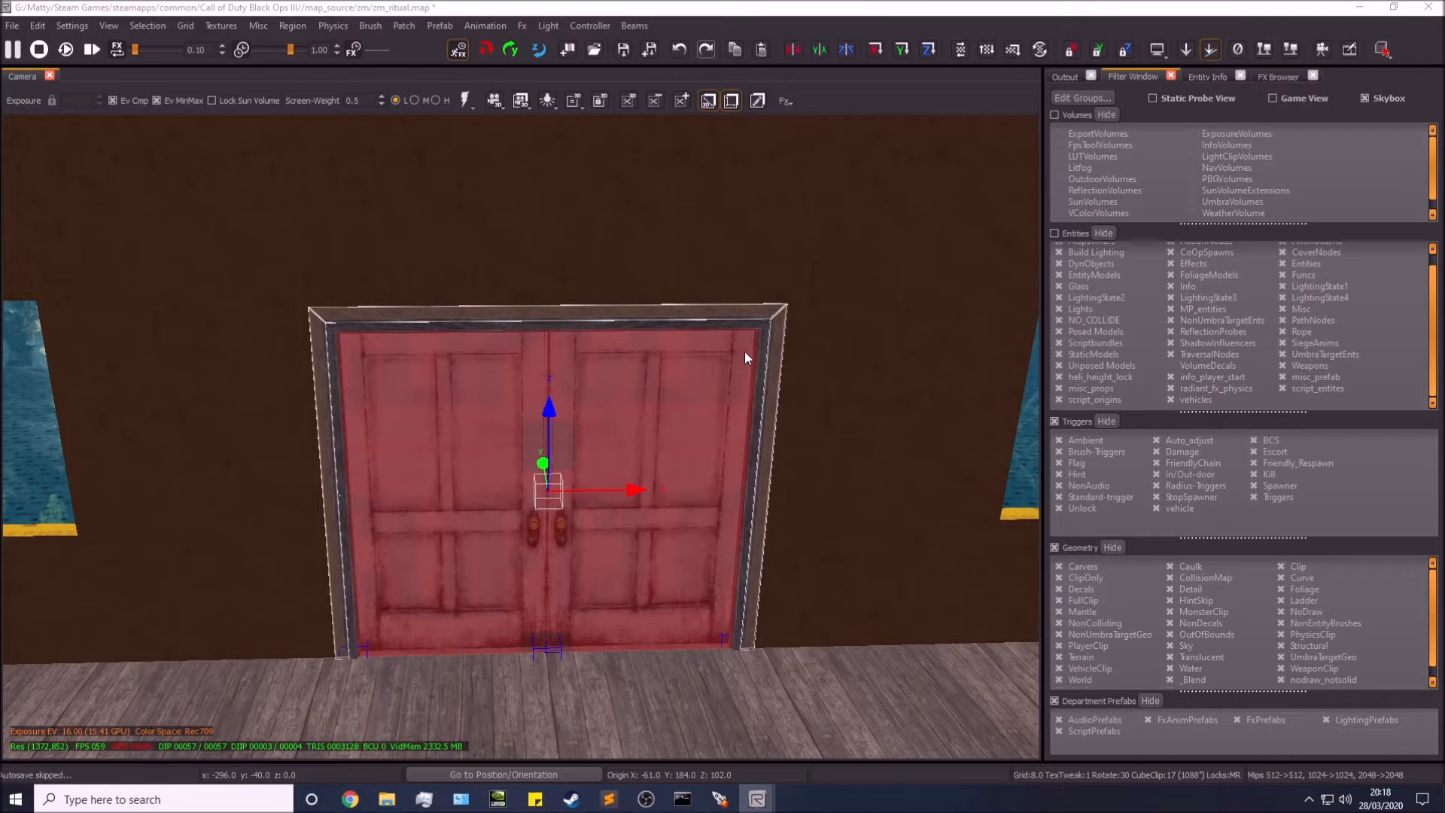
key(Escape)
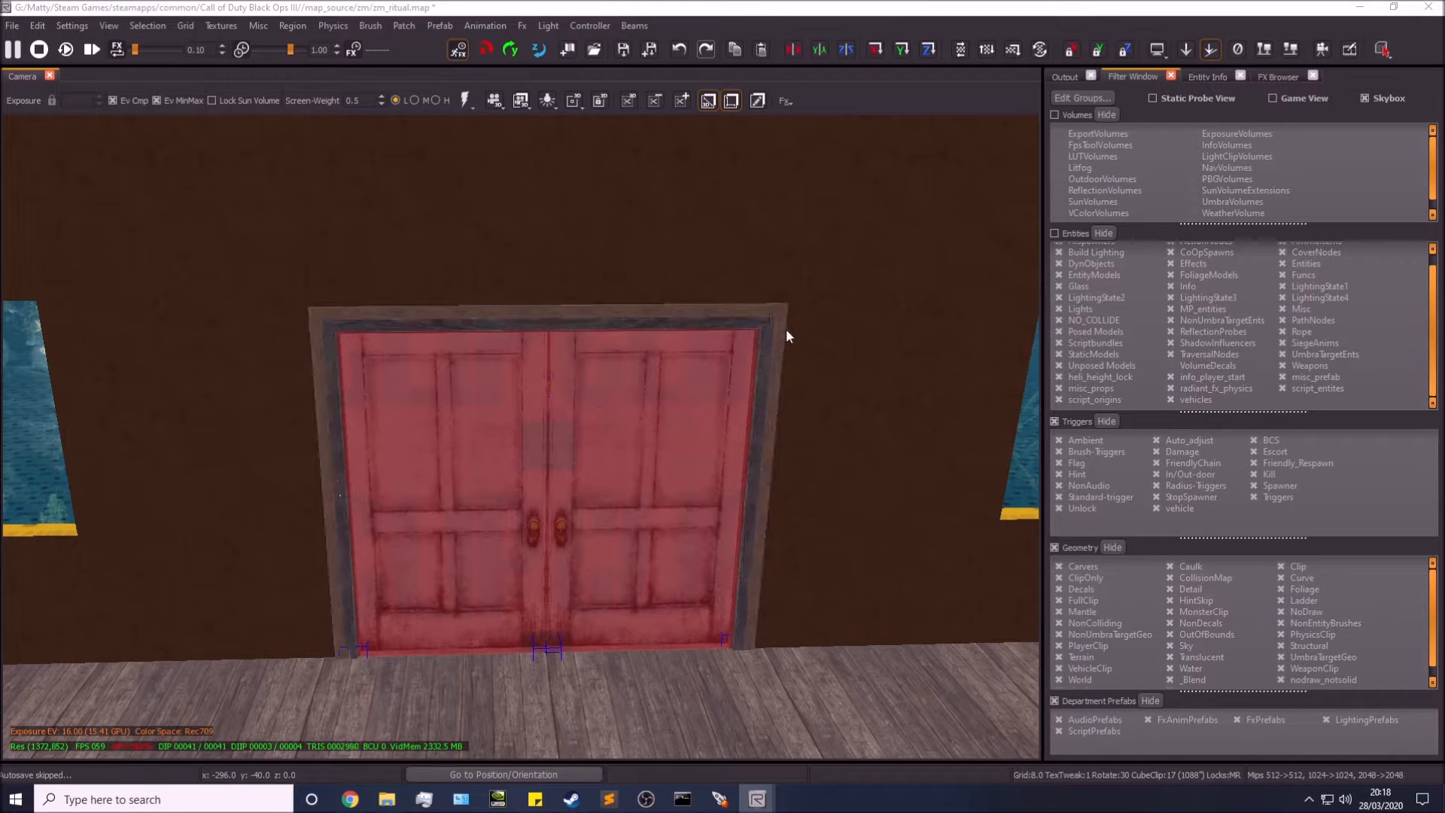
mouse_move(785, 329)
right_down()
mouse_move(760, 324)
mouse_move(792, 319)
right_up()
click(793, 318)
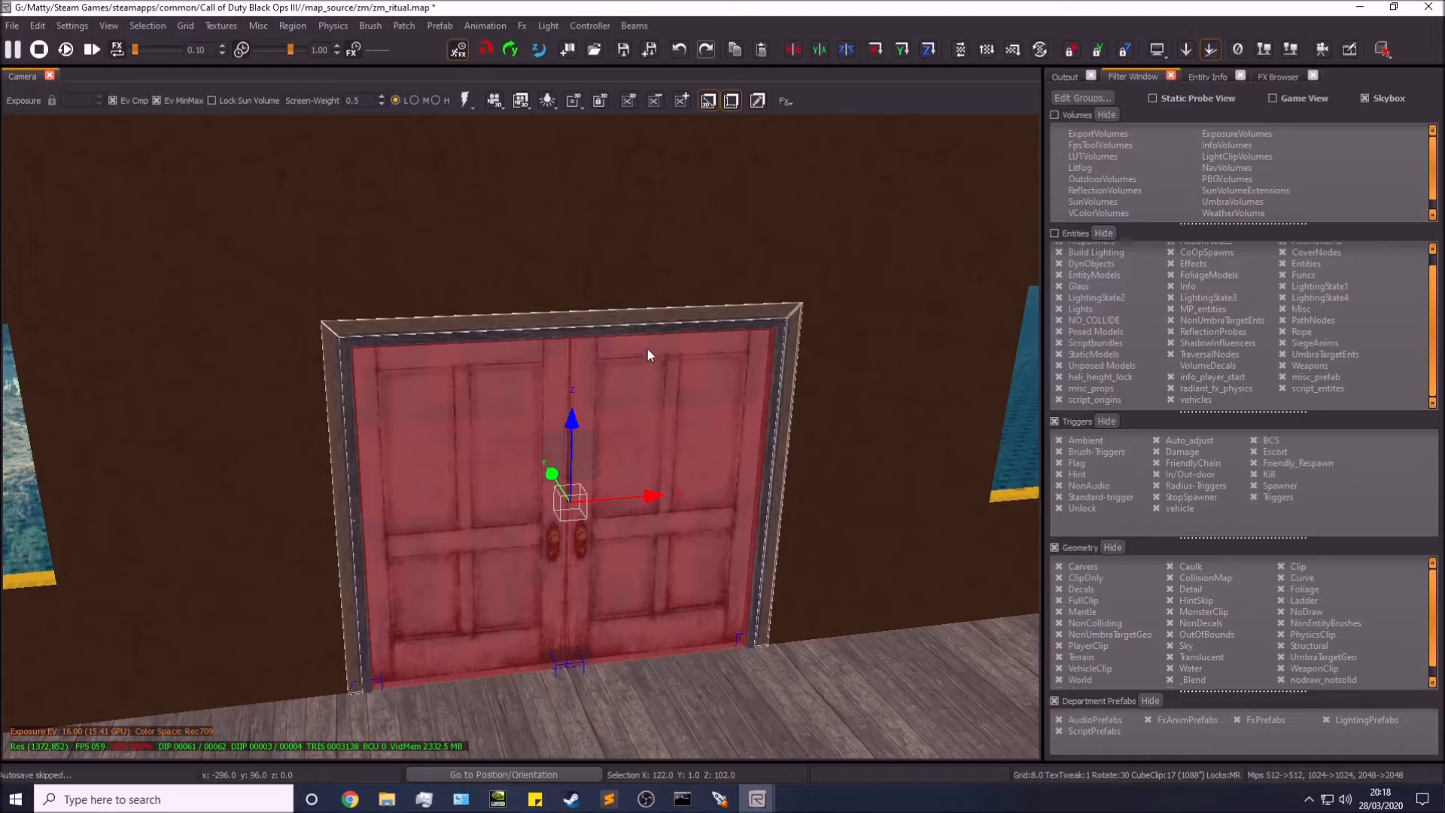
Step: Enter the door trim prefab around the double door to edit its contents
right_drag(671, 336, 658, 347)
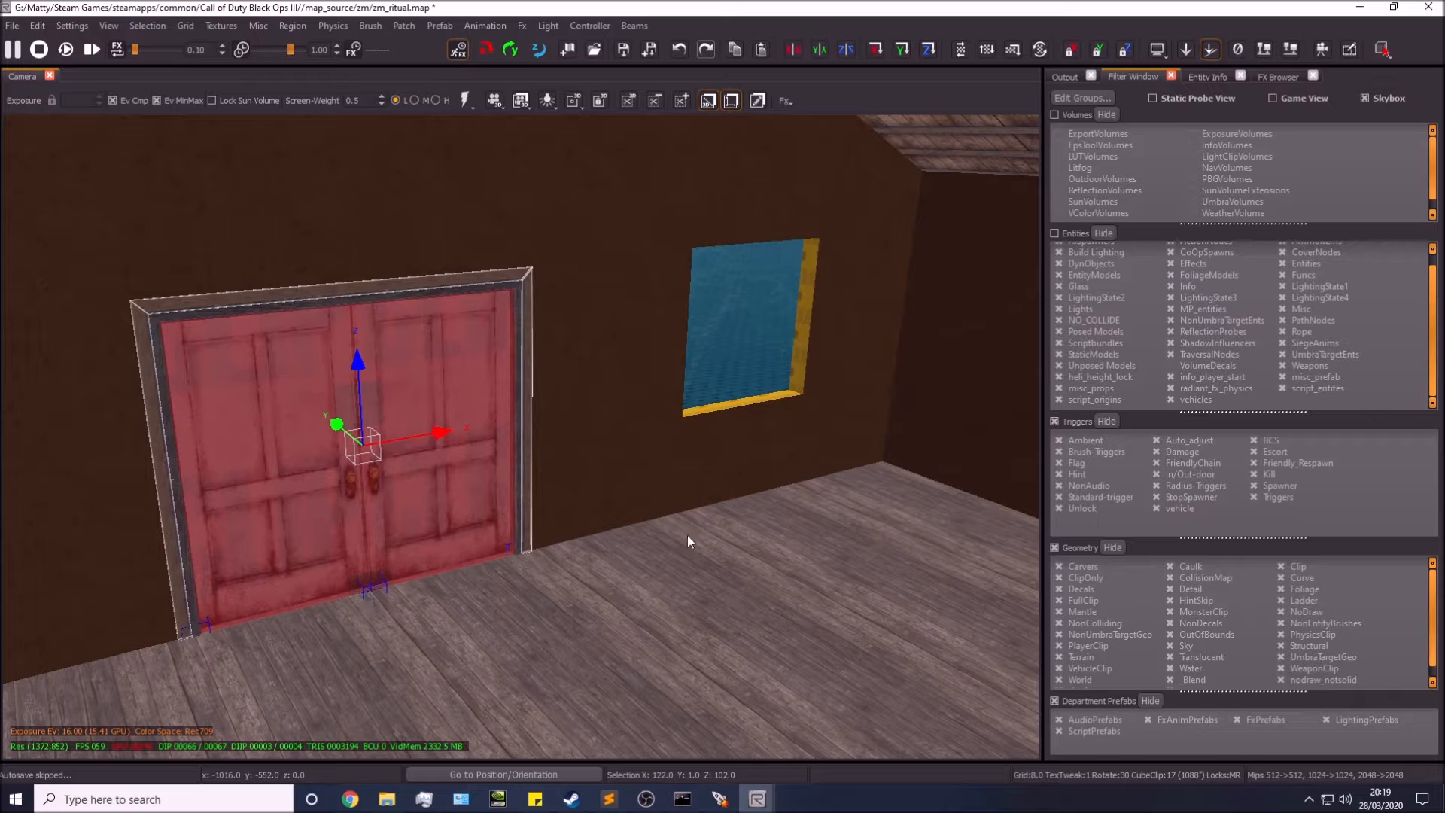
right_drag(670, 461, 640, 450)
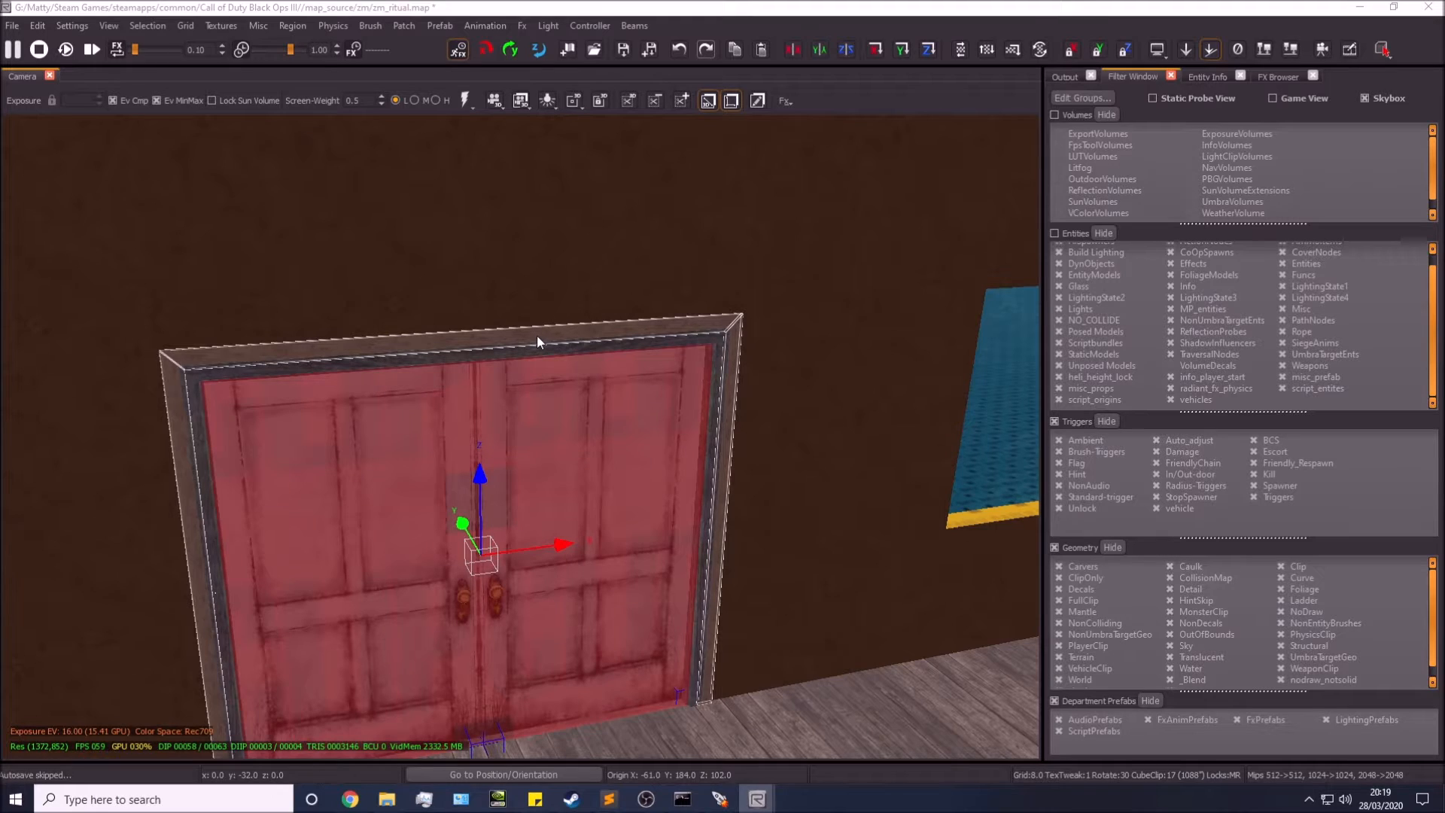
right_click(537, 339)
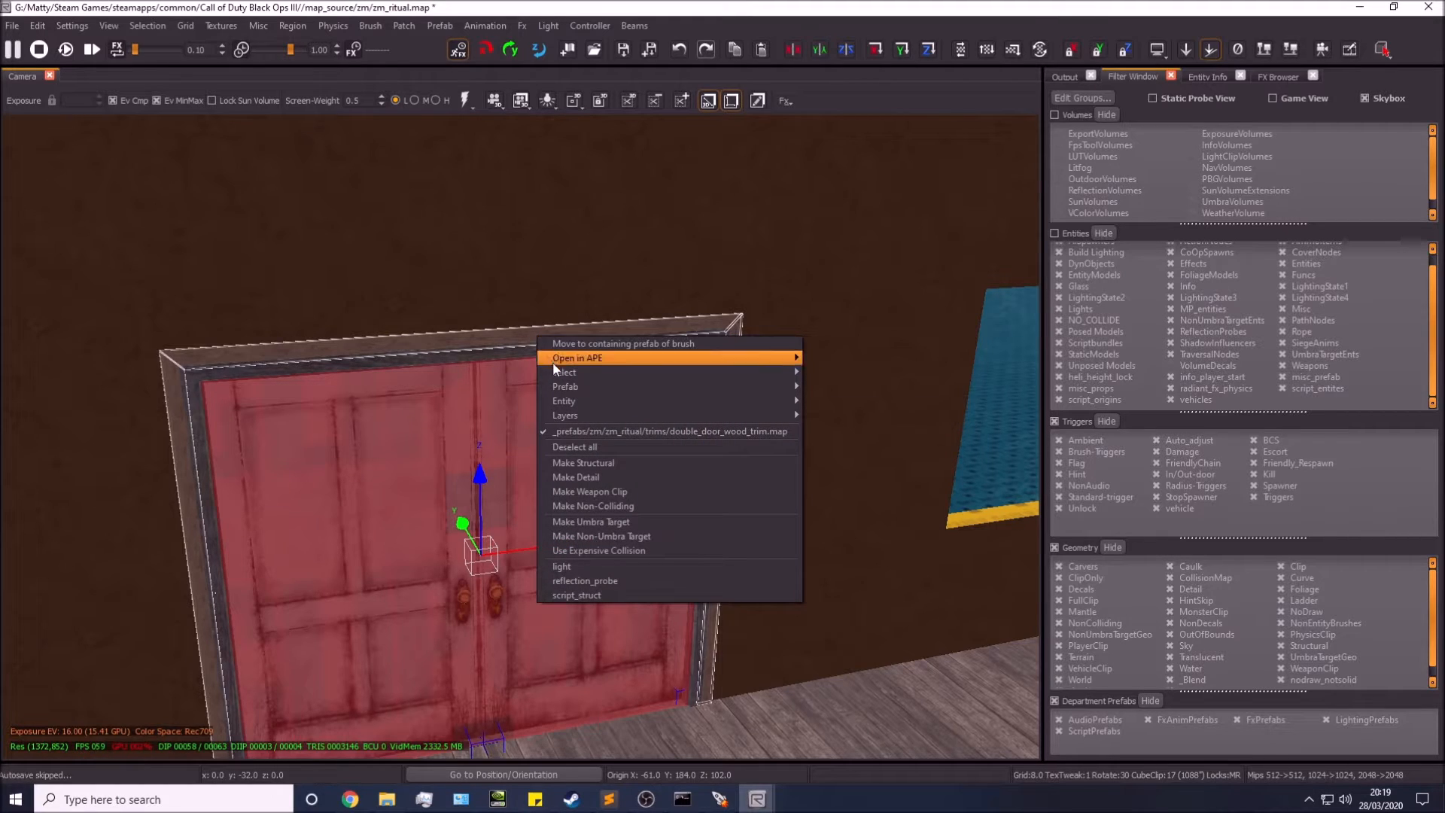
mouse_move(602, 387)
click(888, 389)
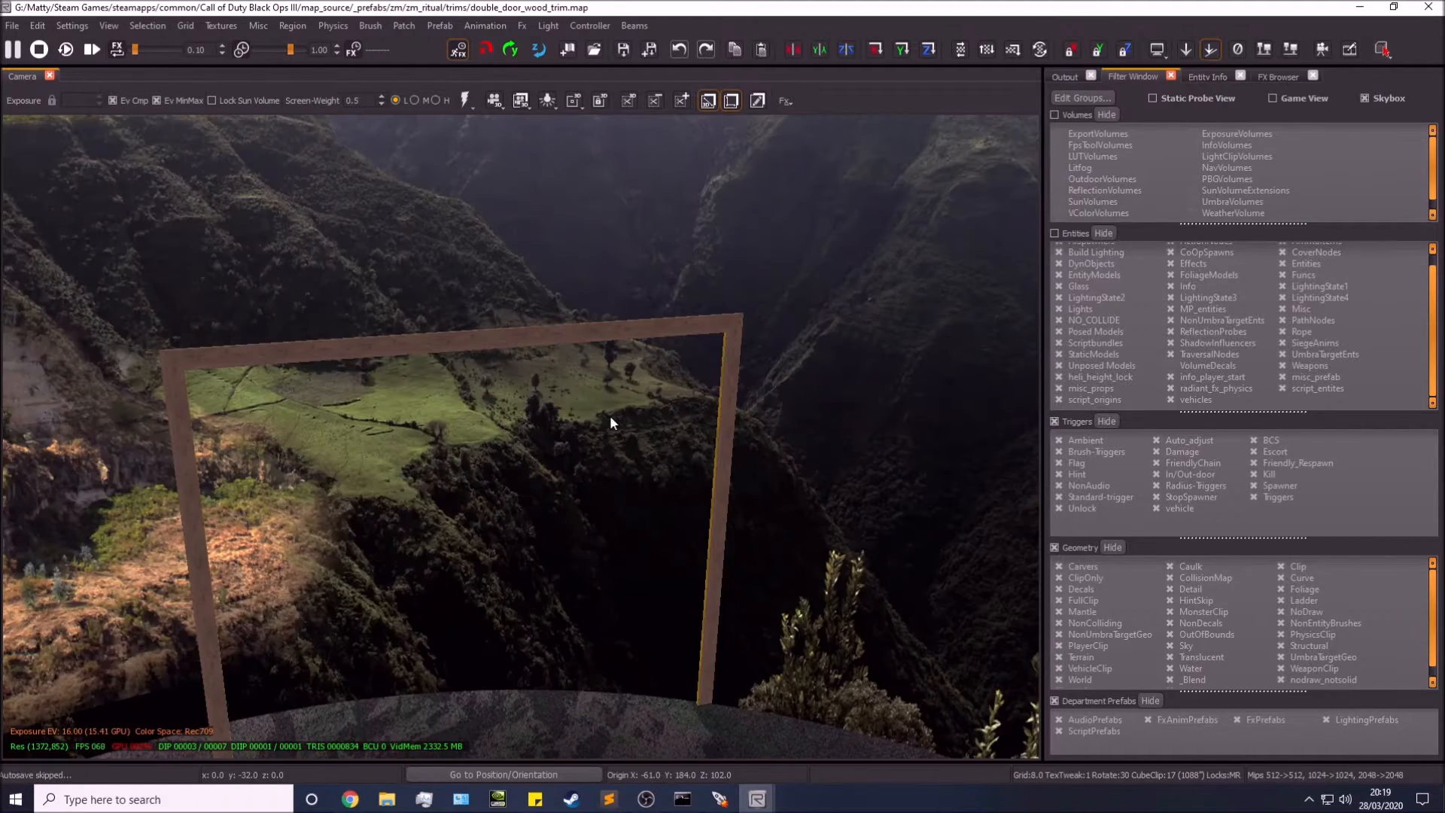
Step: Select the three trim brushes inside the prefab and move them onto the world origin
shift+click(589, 405)
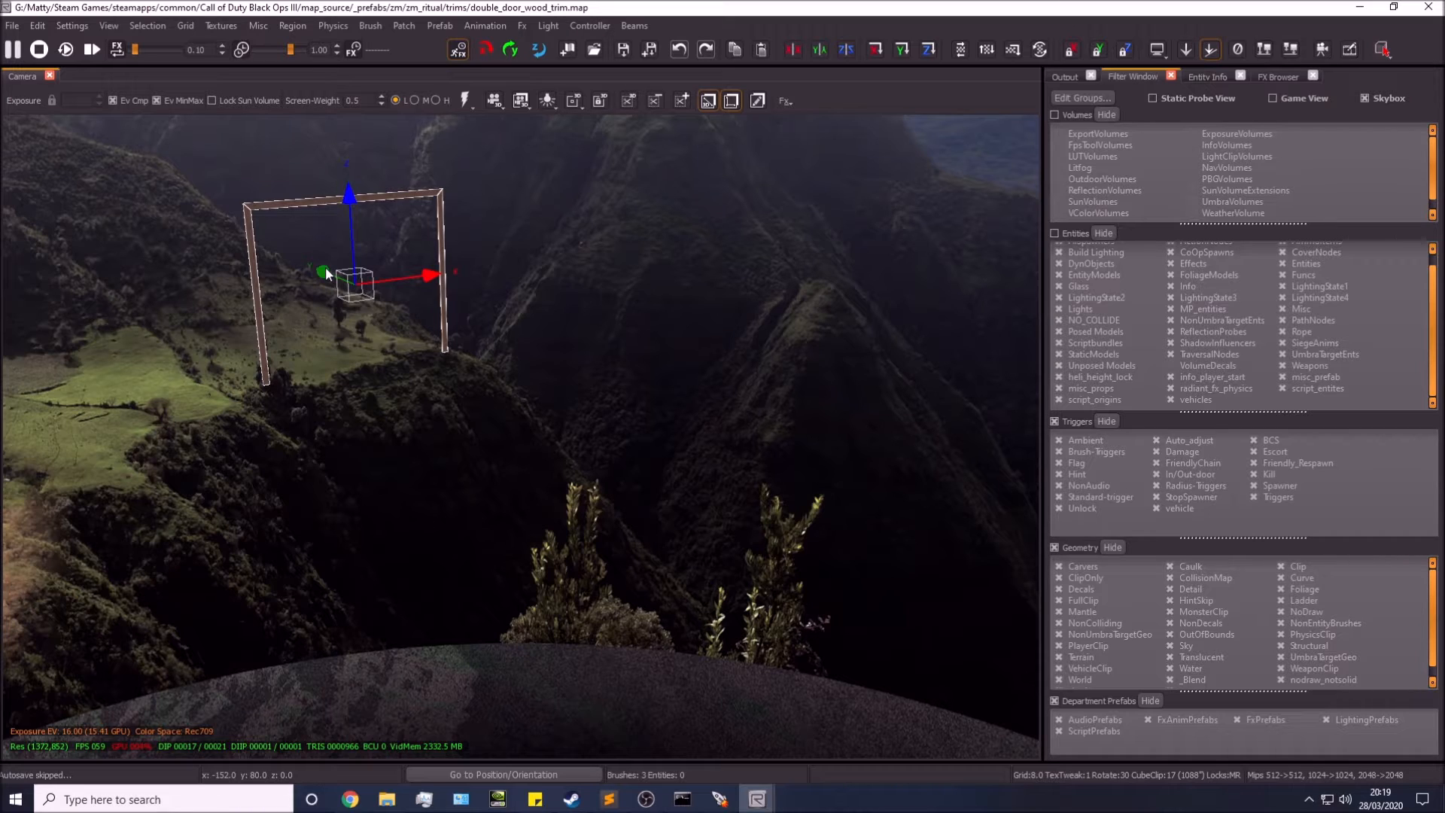
drag(326, 273, 417, 320)
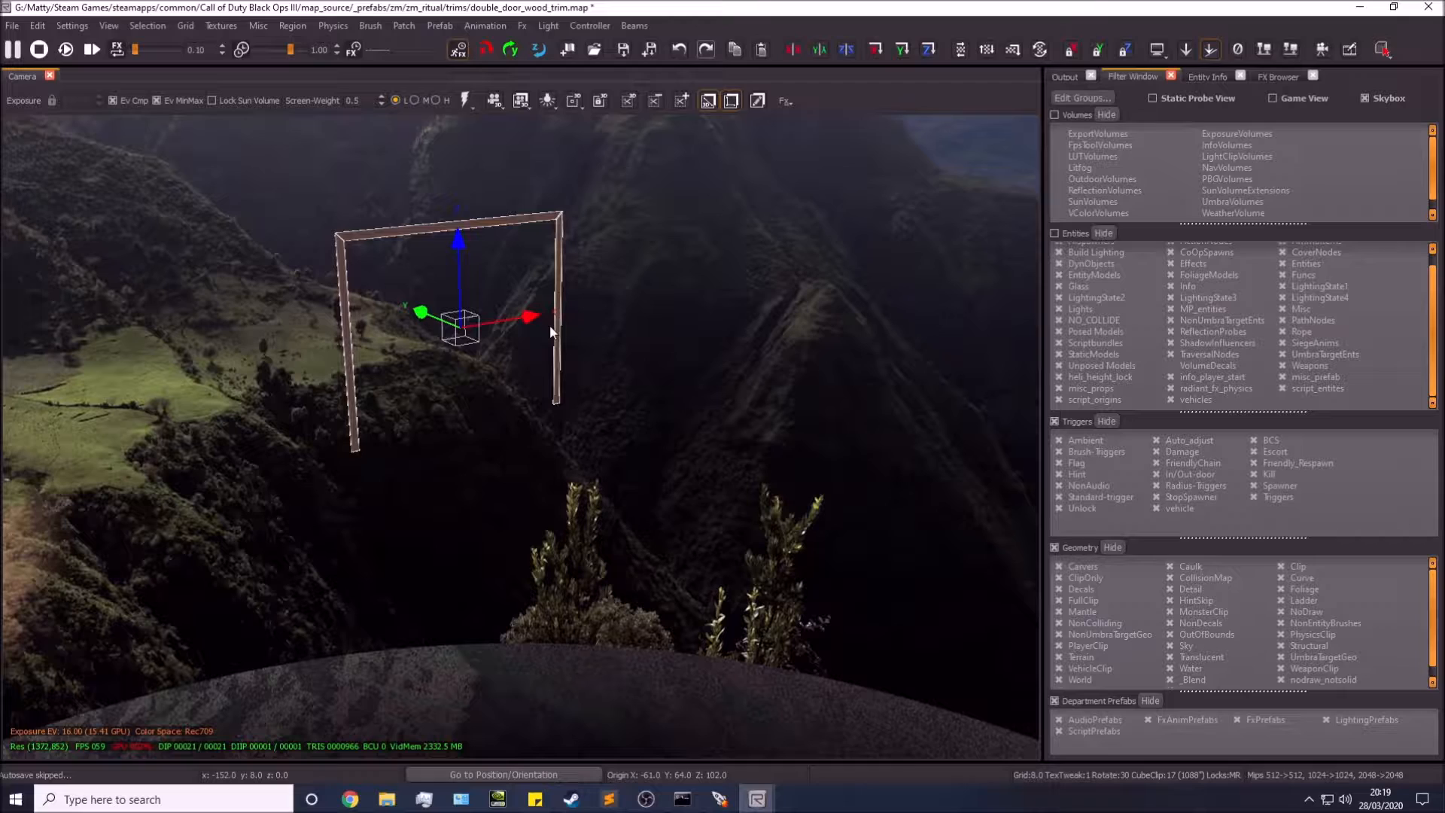
drag(549, 323, 503, 318)
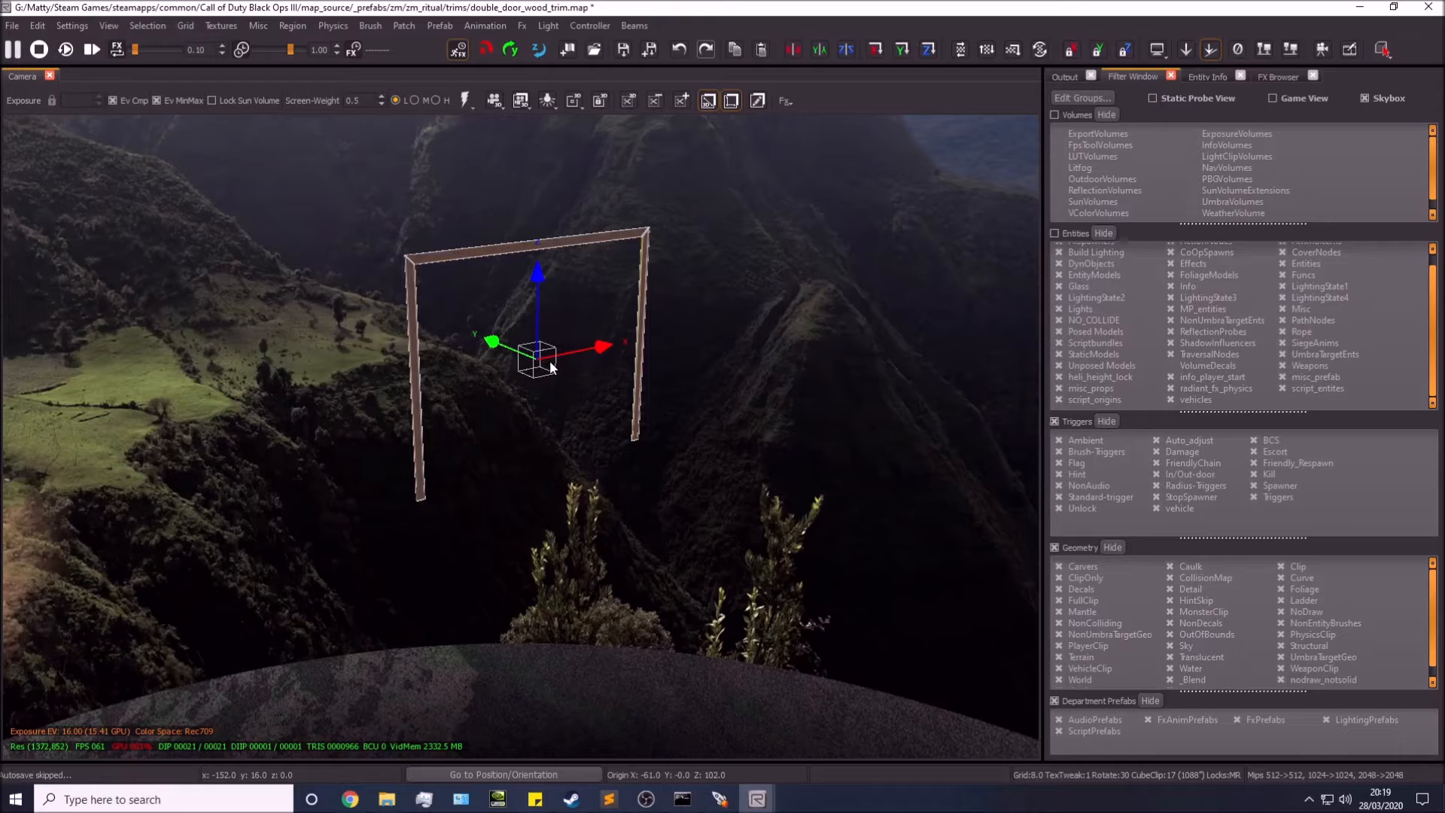
mouse_move(549, 365)
mouse_down()
mouse_move(528, 316)
mouse_move(543, 345)
mouse_up()
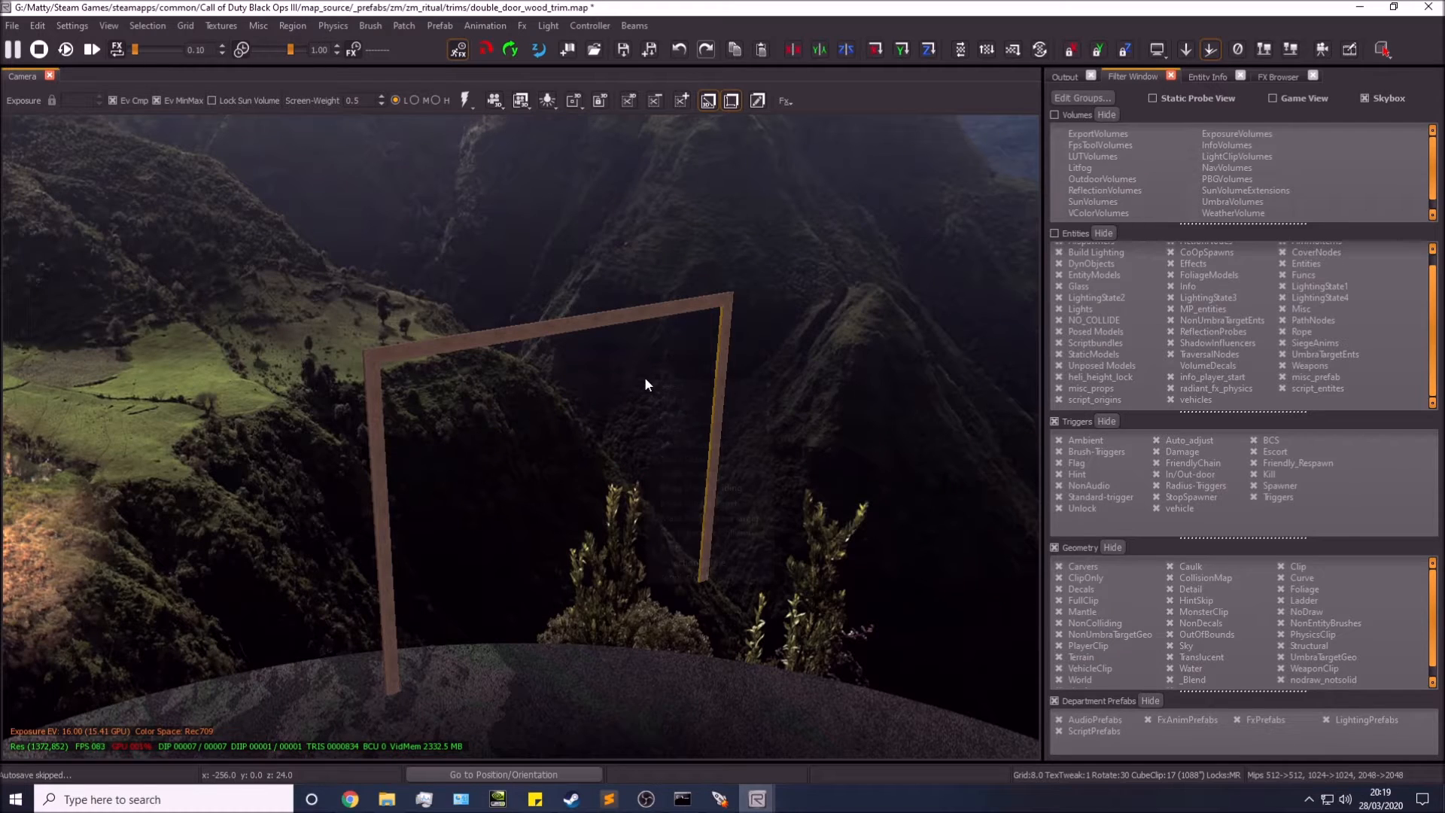
Step: Leave the double_door_wood_trim prefab, saving its changes, and clear the selection in the main map
right_click(645, 376)
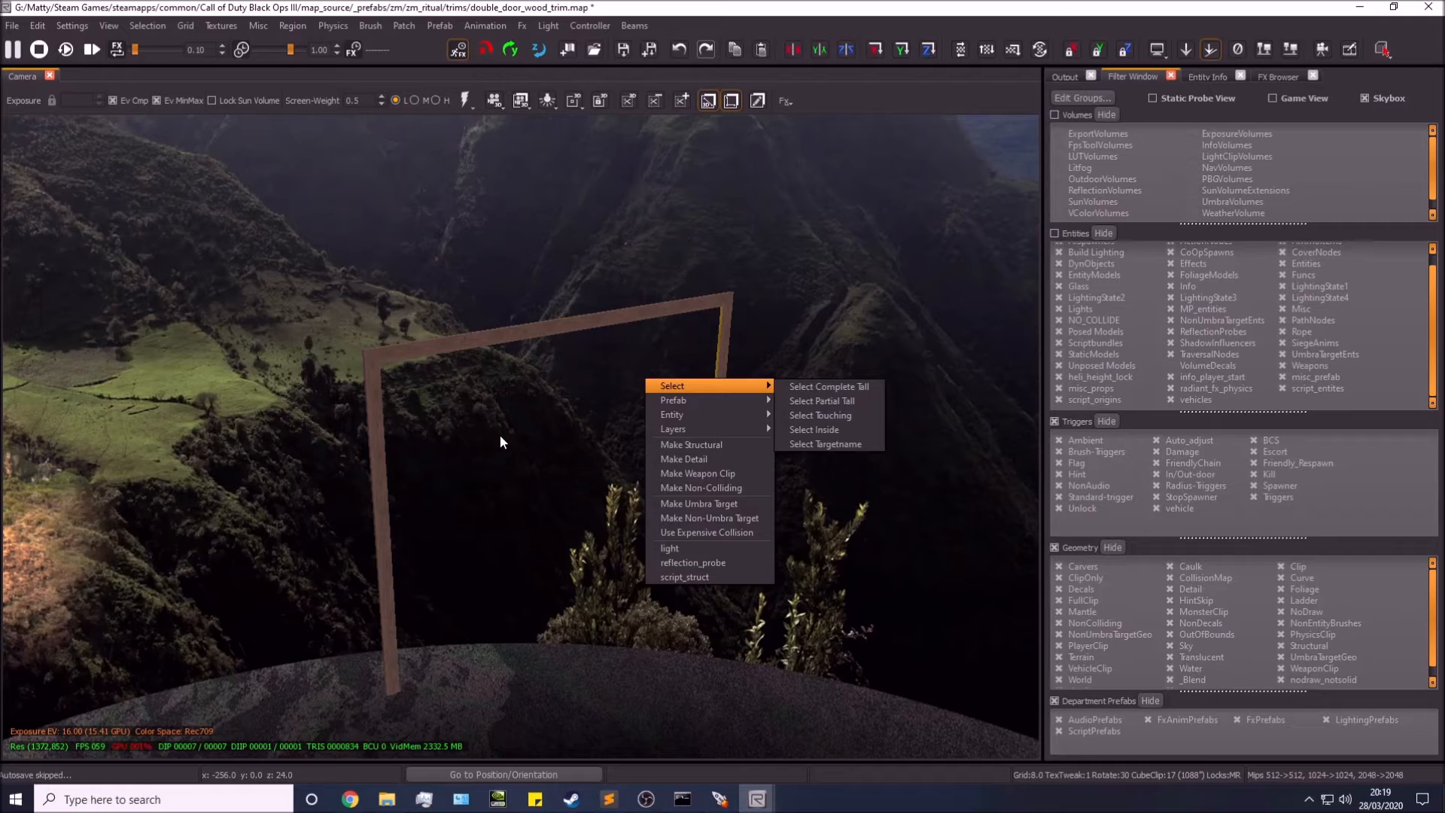
mouse_move(709, 404)
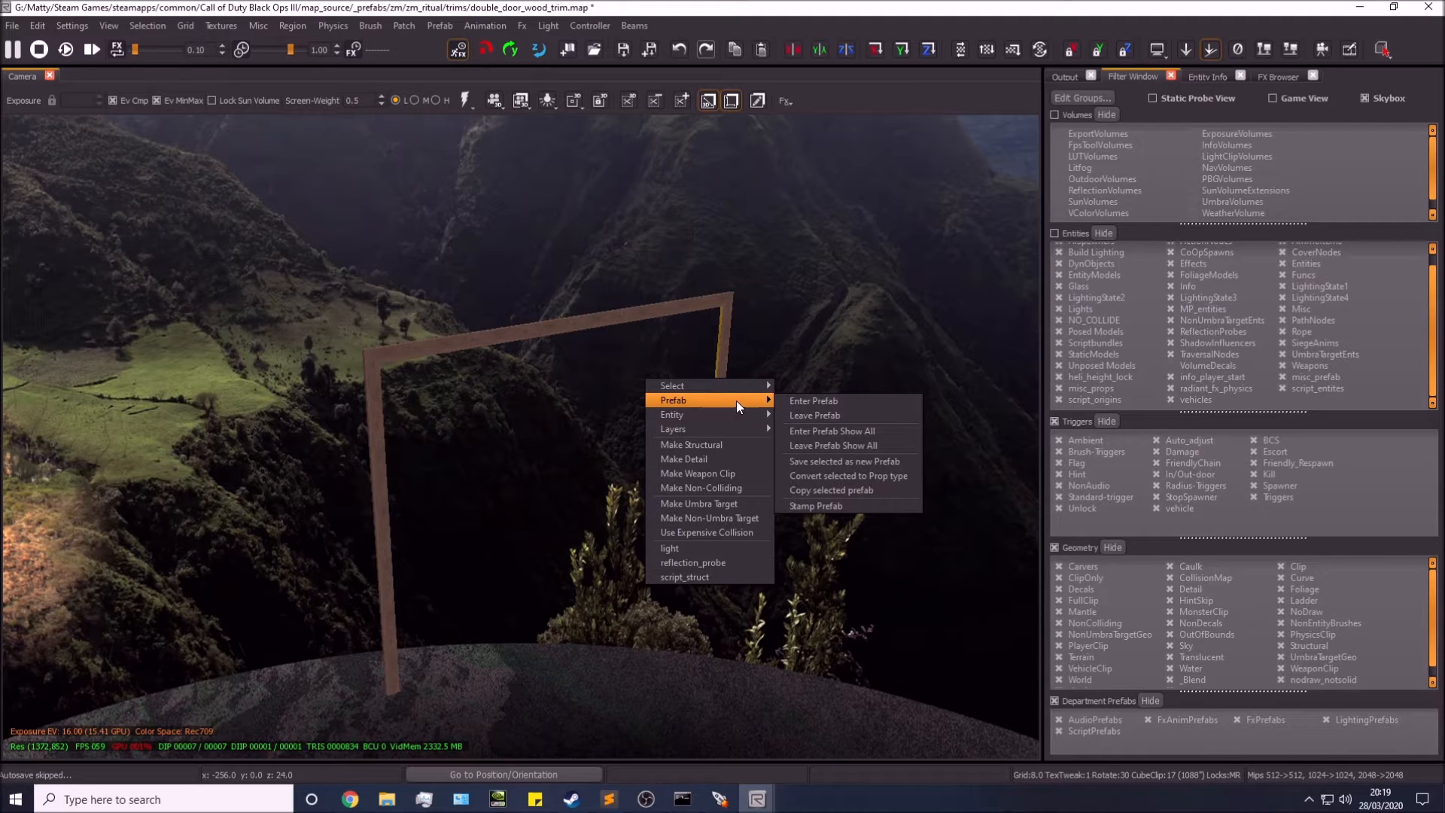
click(812, 414)
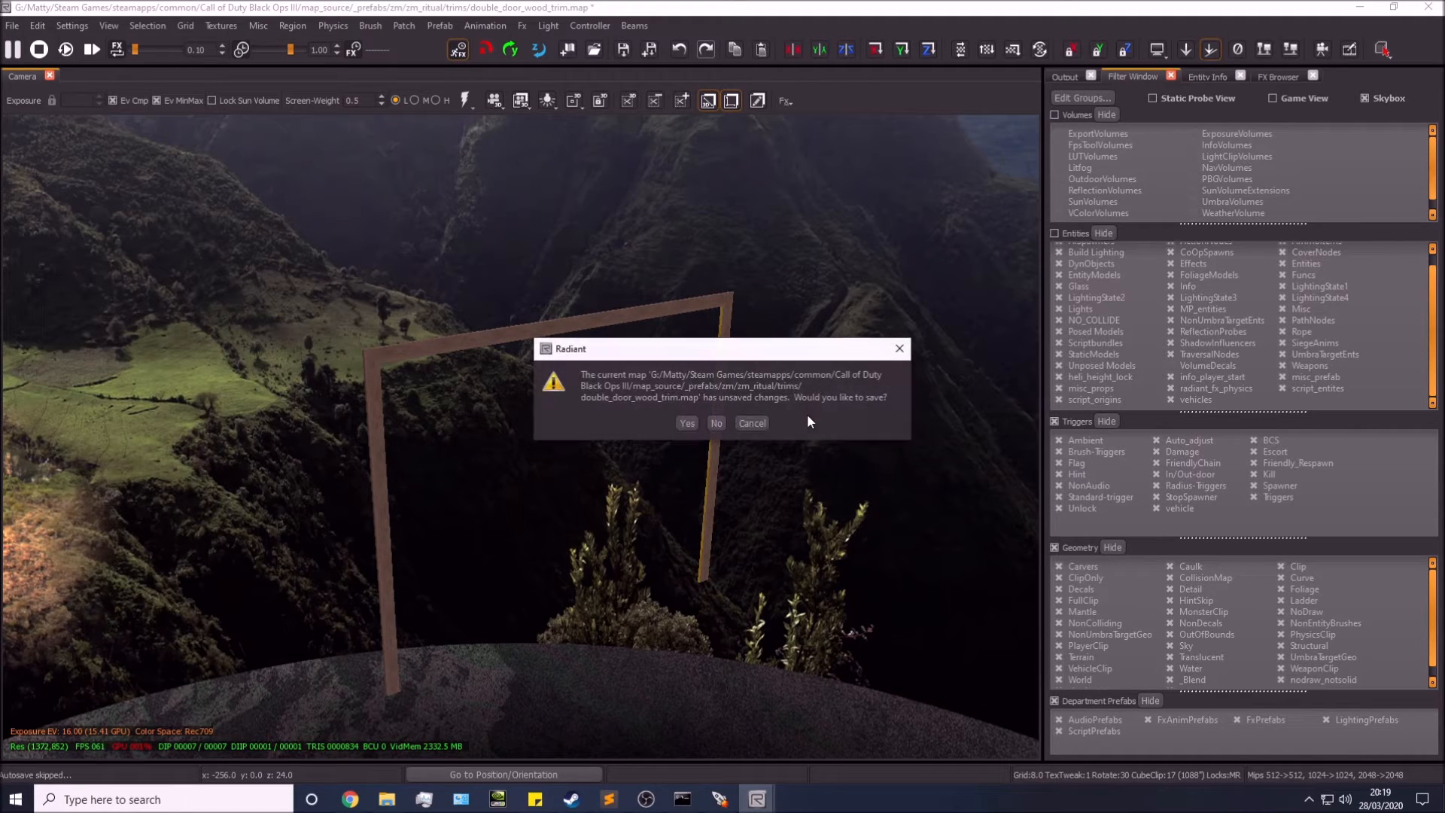
click(686, 422)
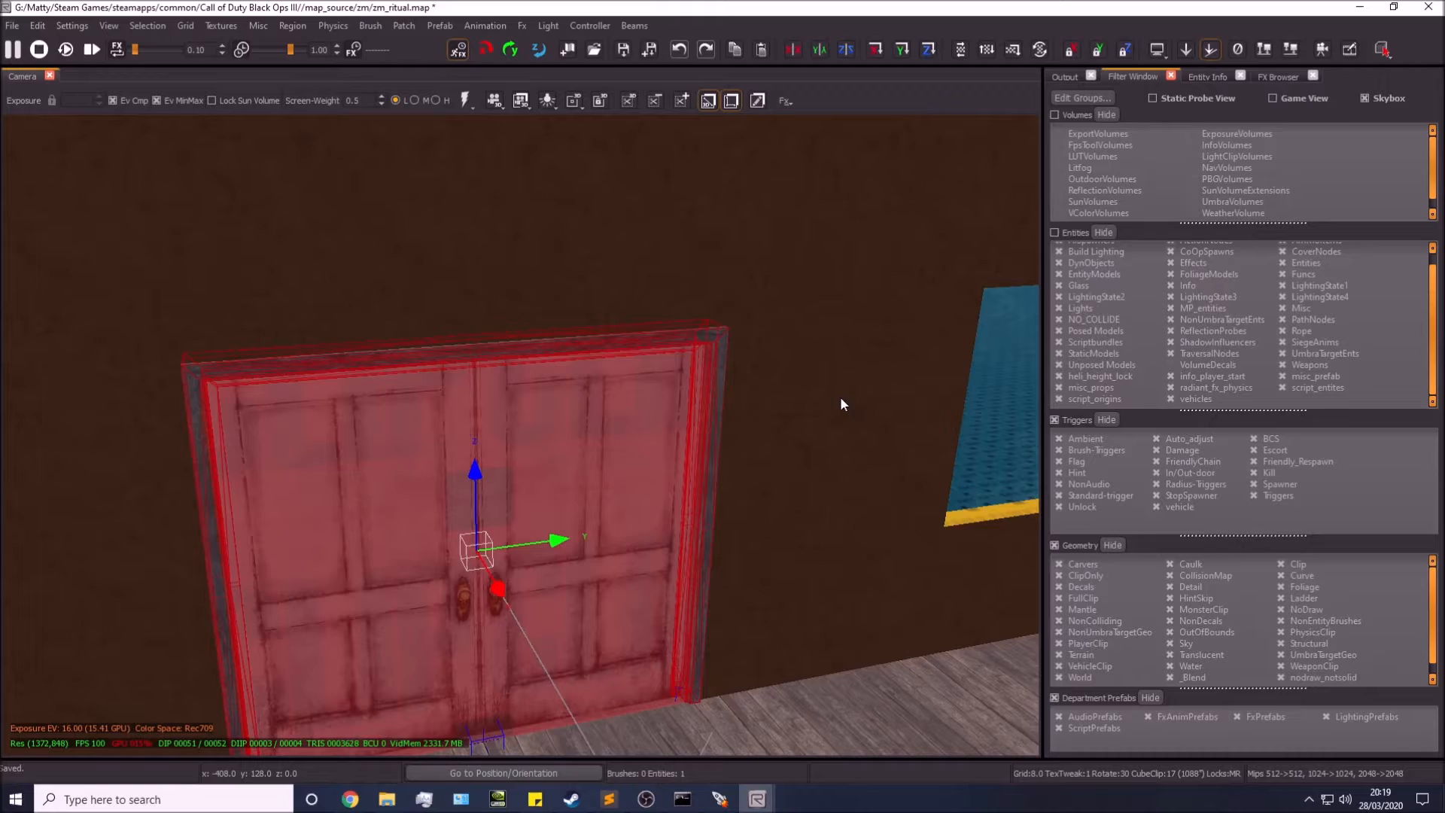
key(Escape)
Step: Select the displaced door trim prefab and move it back against the wall around the double door
right_drag(747, 387, 499, 560)
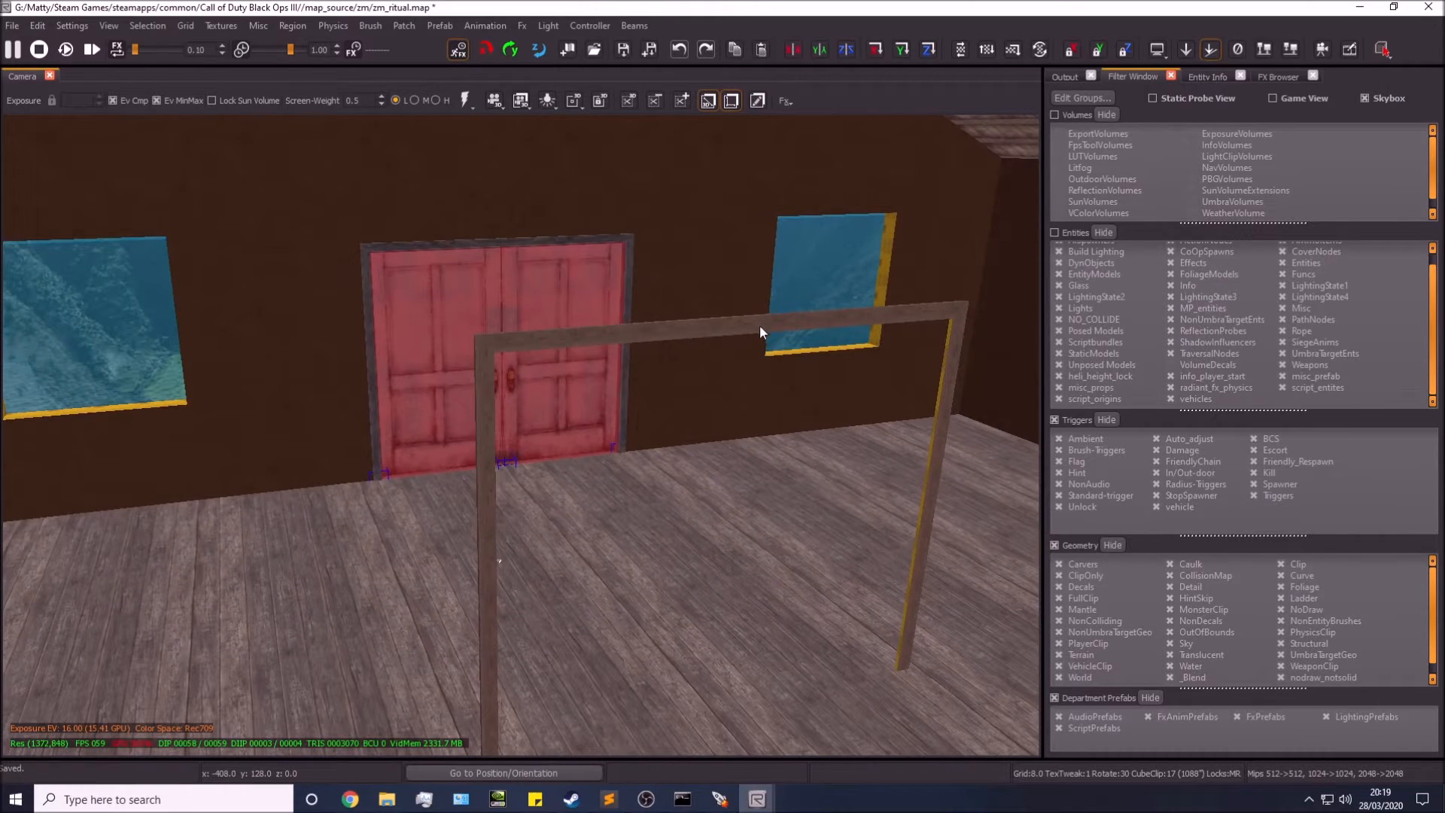
shift+click(761, 325)
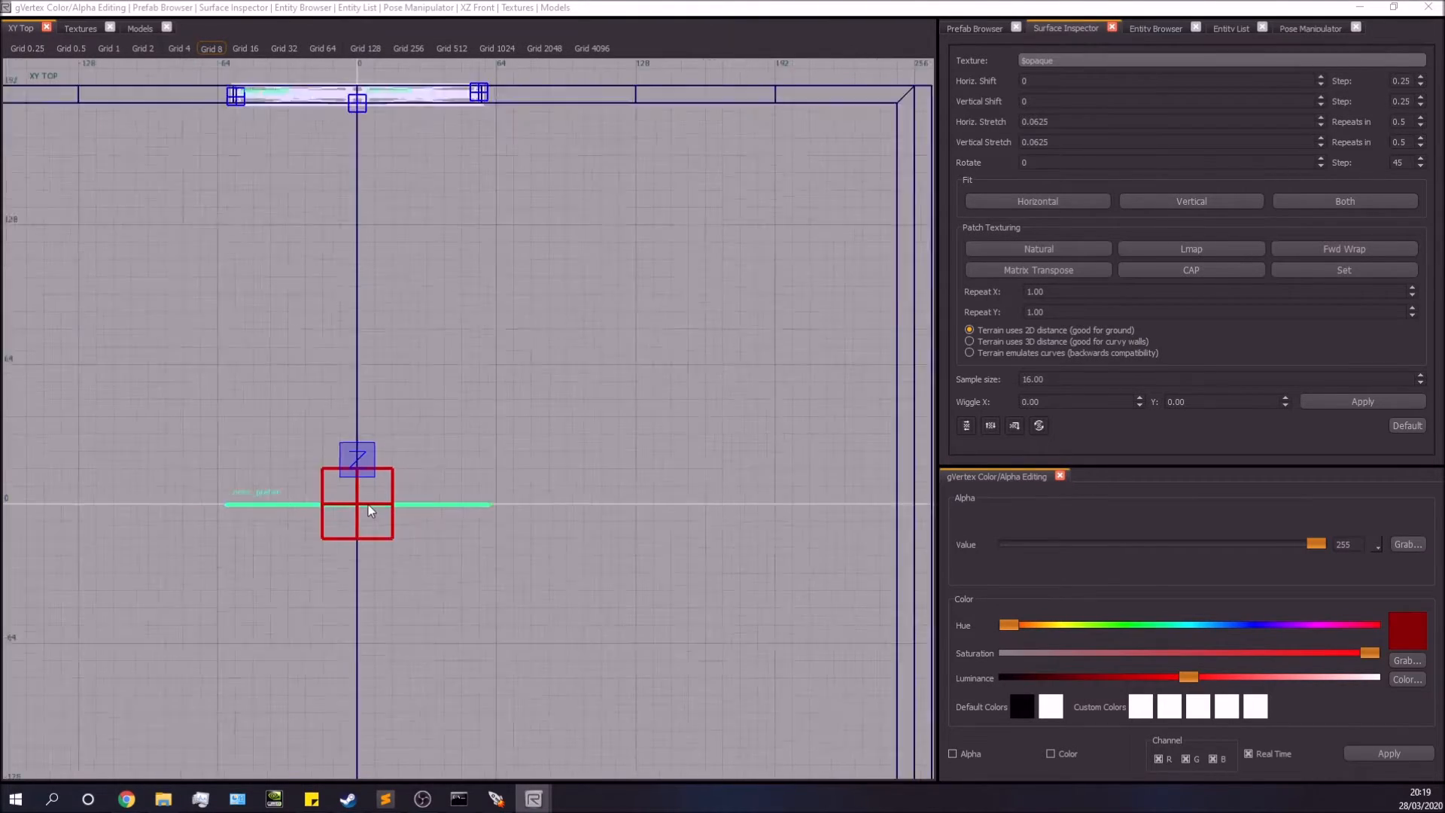
scroll(371, 510, down, 5)
drag(369, 504, 373, 469)
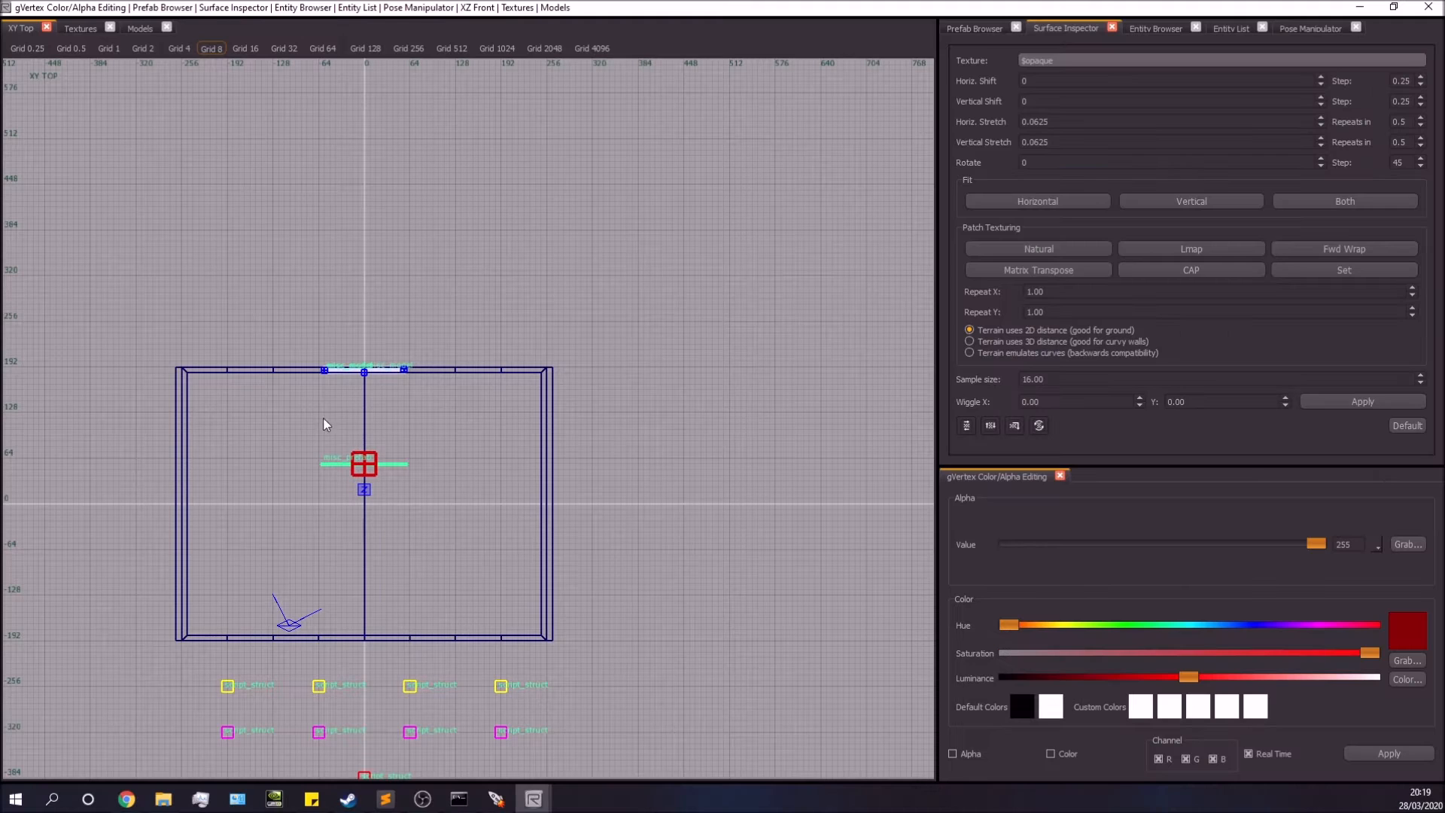
scroll(331, 433, up, 5)
drag(361, 469, 365, 383)
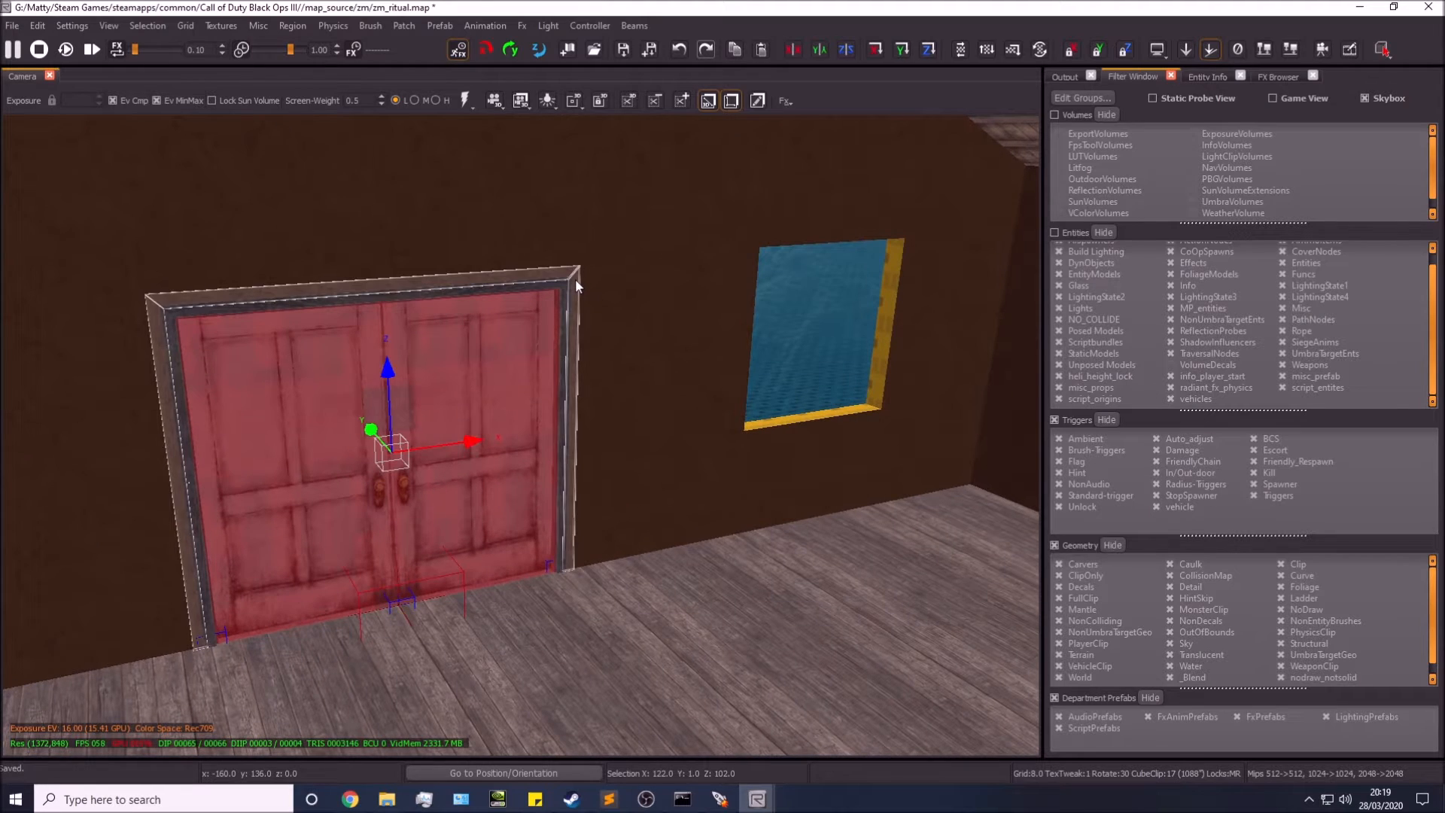
key(Escape)
Step: Examine the repositioned trim prefab and its pivot around the double door from several angles
right_drag(569, 313, 569, 313)
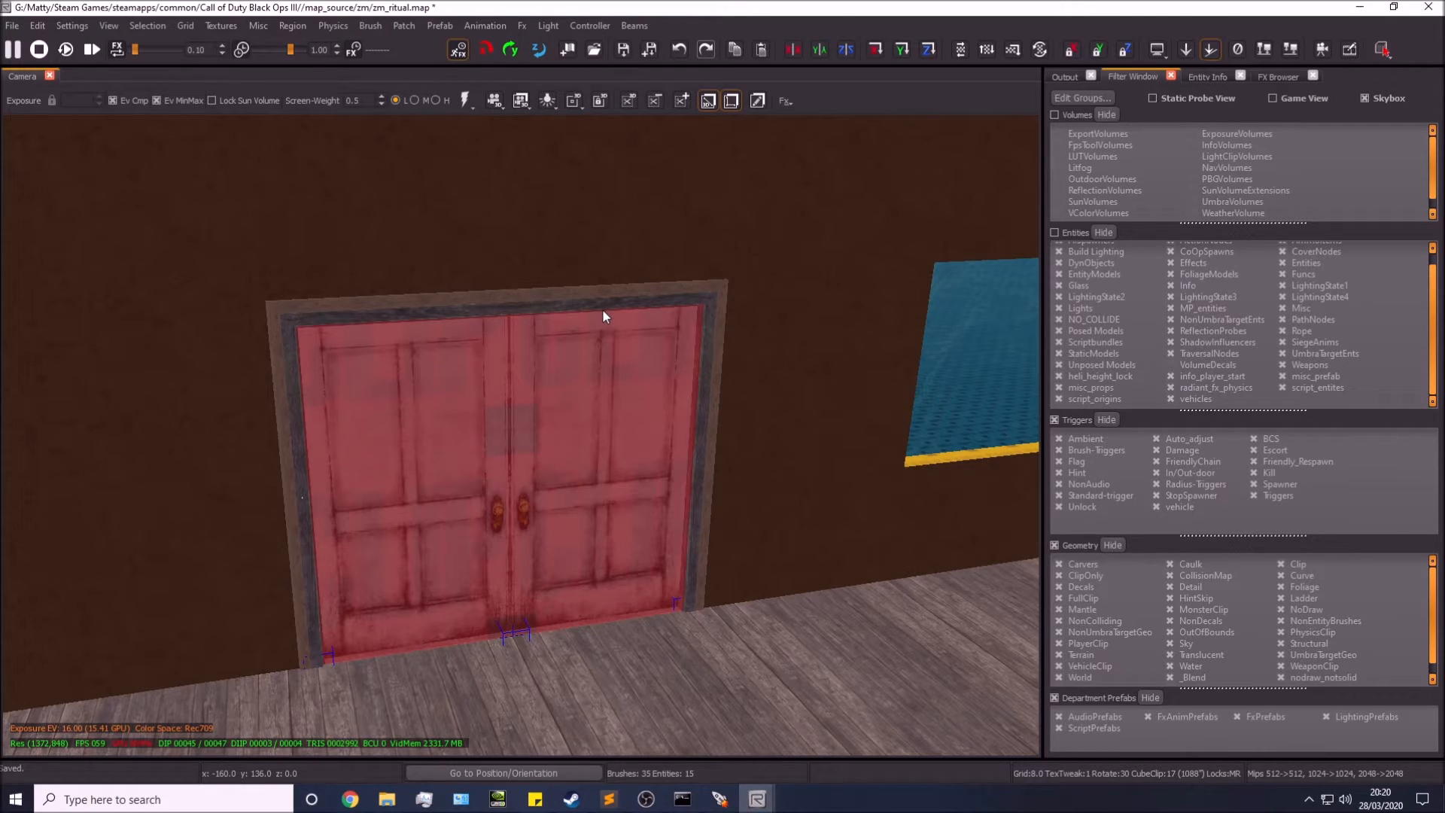
right_drag(602, 309, 527, 316)
right_drag(527, 421, 653, 419)
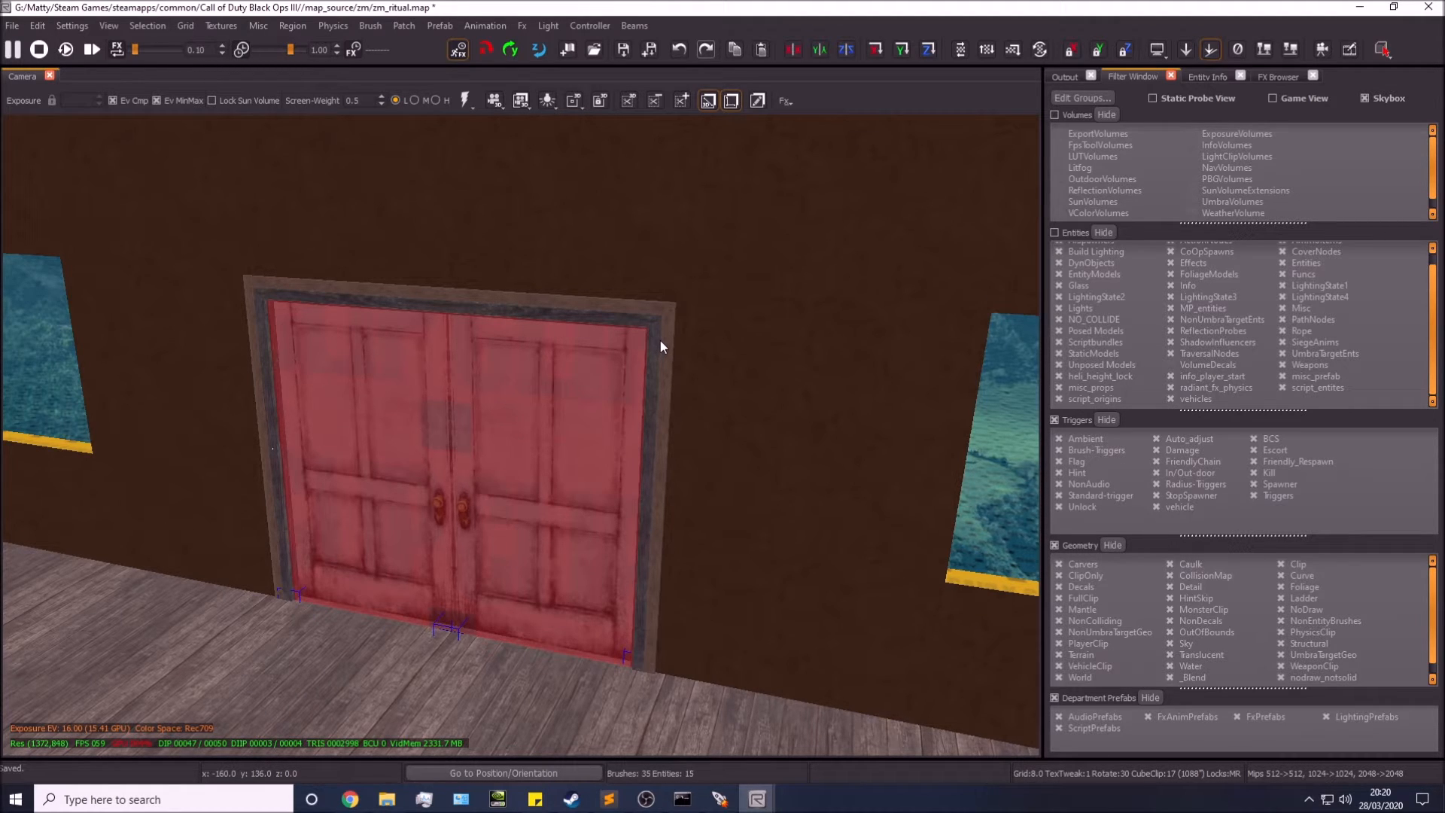
mouse_move(661, 340)
right_down()
mouse_move(533, 201)
mouse_move(755, 231)
mouse_move(661, 341)
right_up()
click(655, 277)
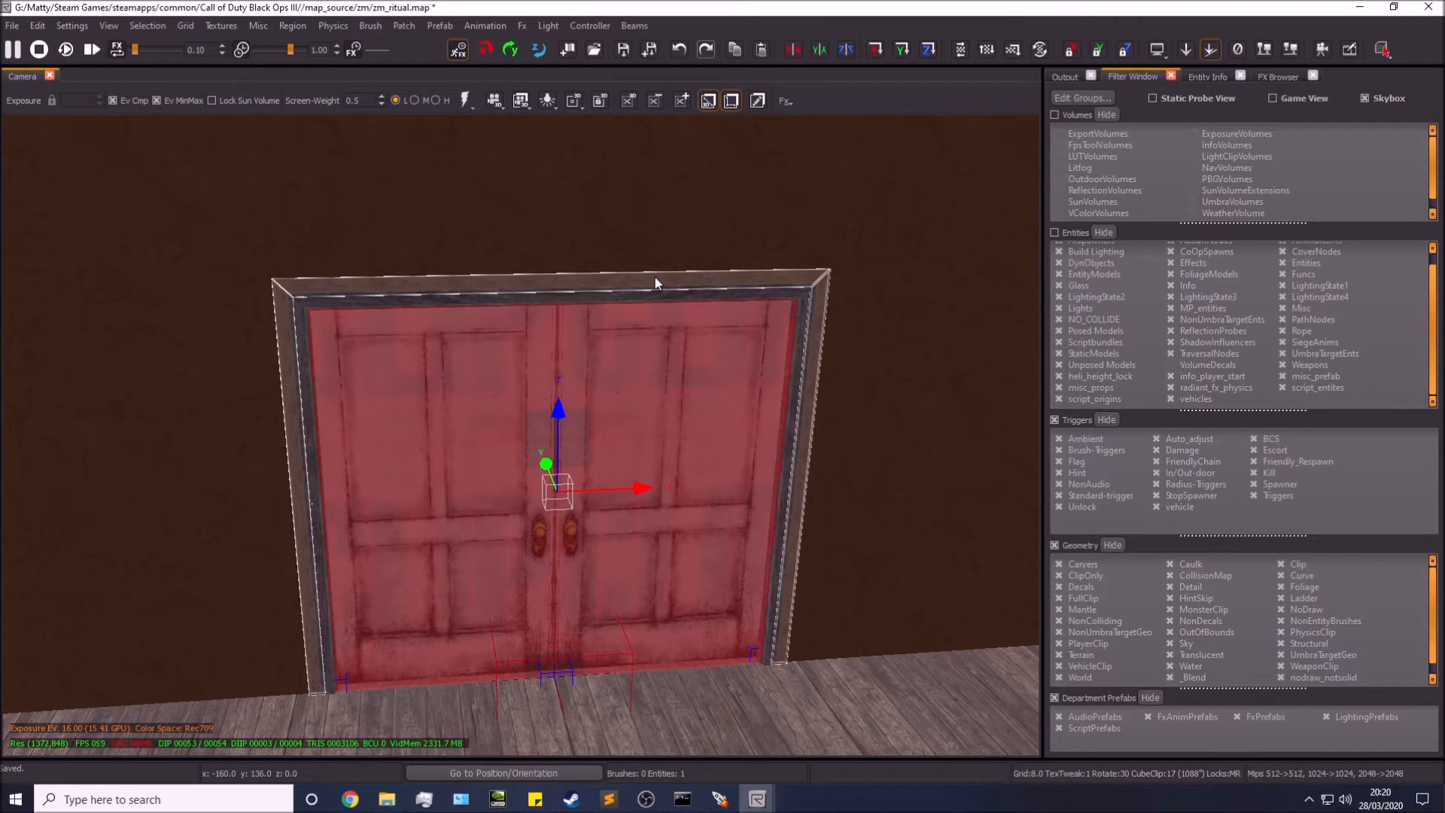
key(Escape)
right_drag(477, 389, 549, 351)
click(610, 312)
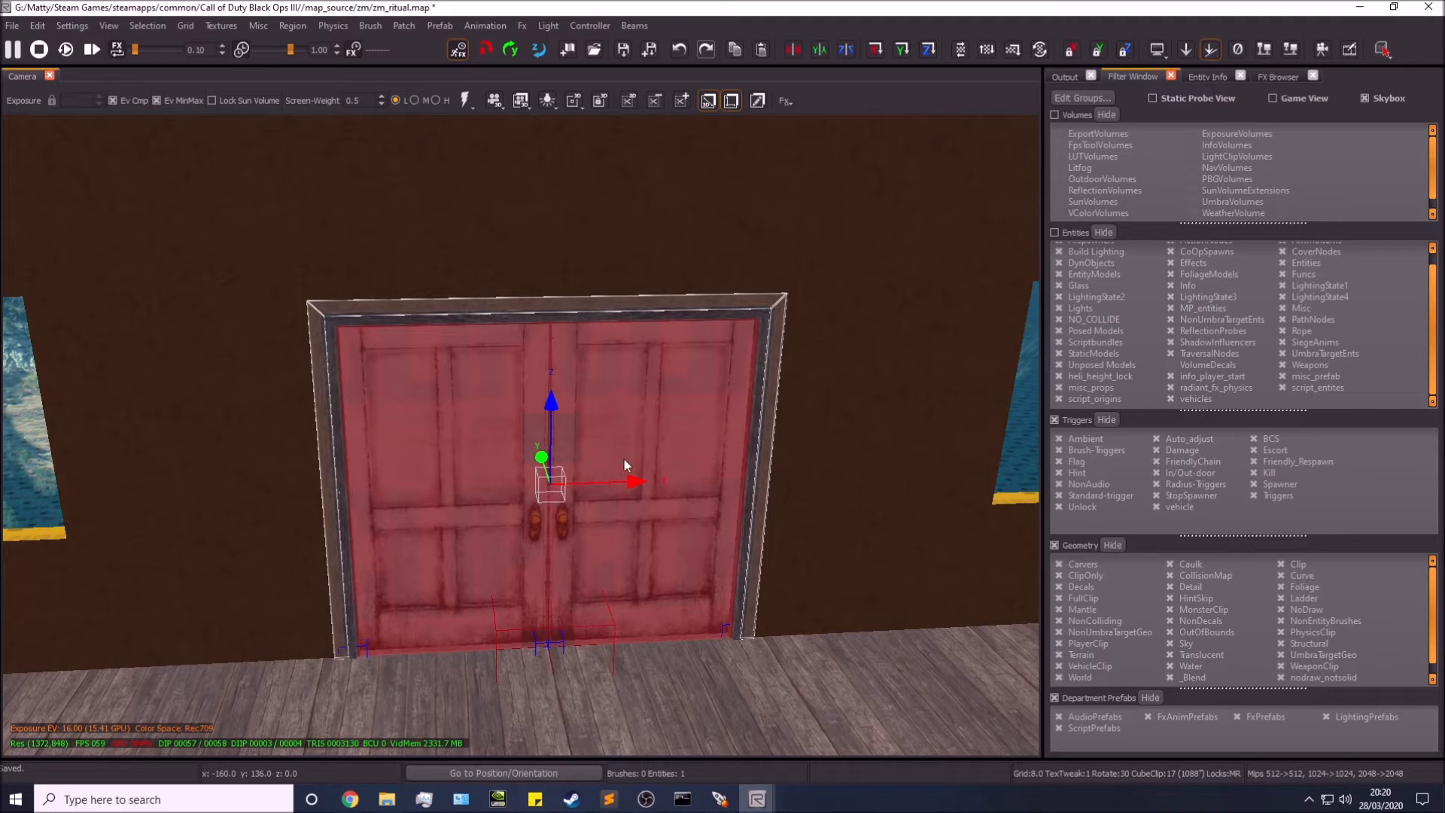
right_drag(648, 399, 649, 396)
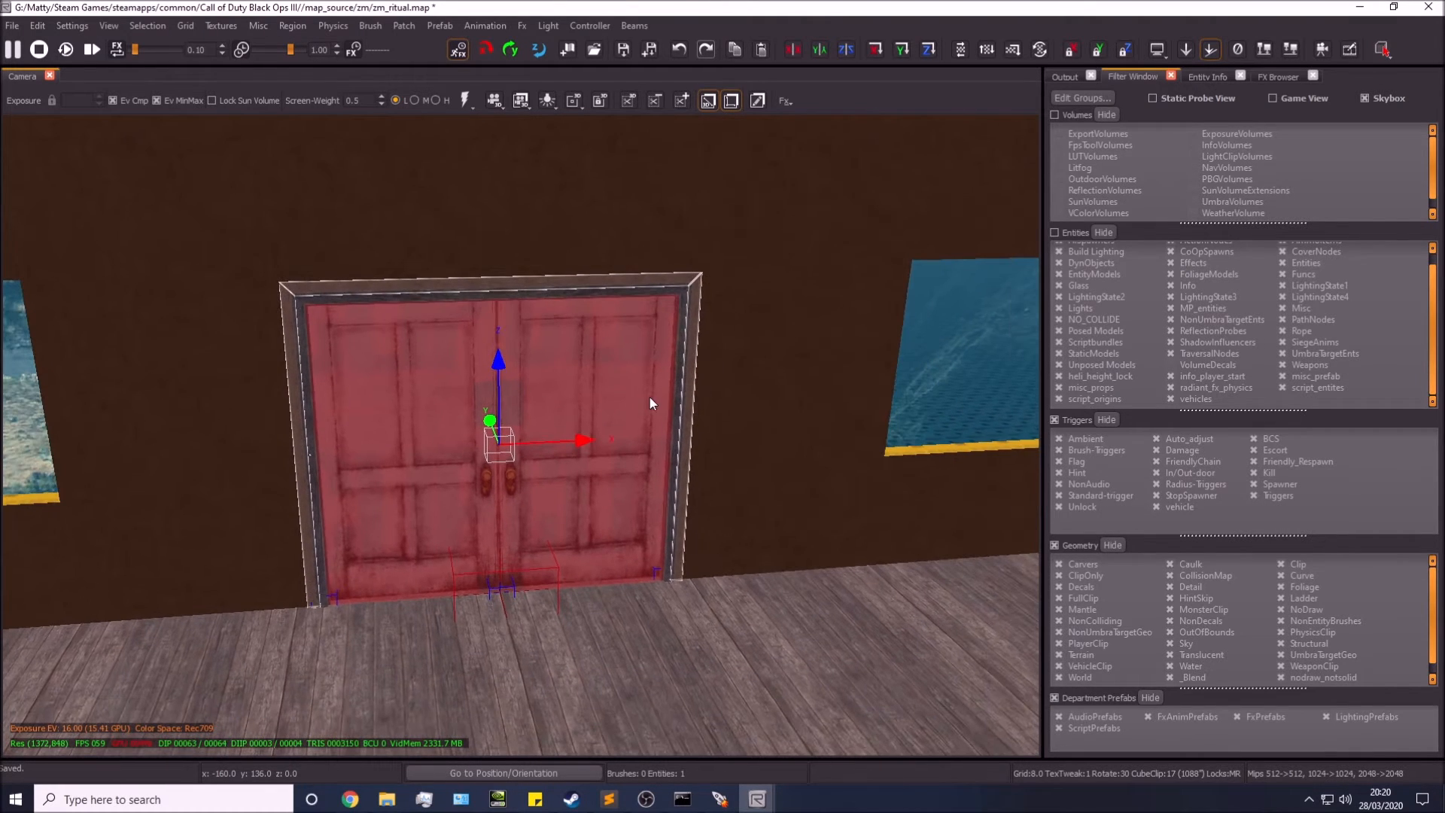
key(Escape)
right_drag(703, 310, 880, 331)
right_drag(572, 316, 672, 319)
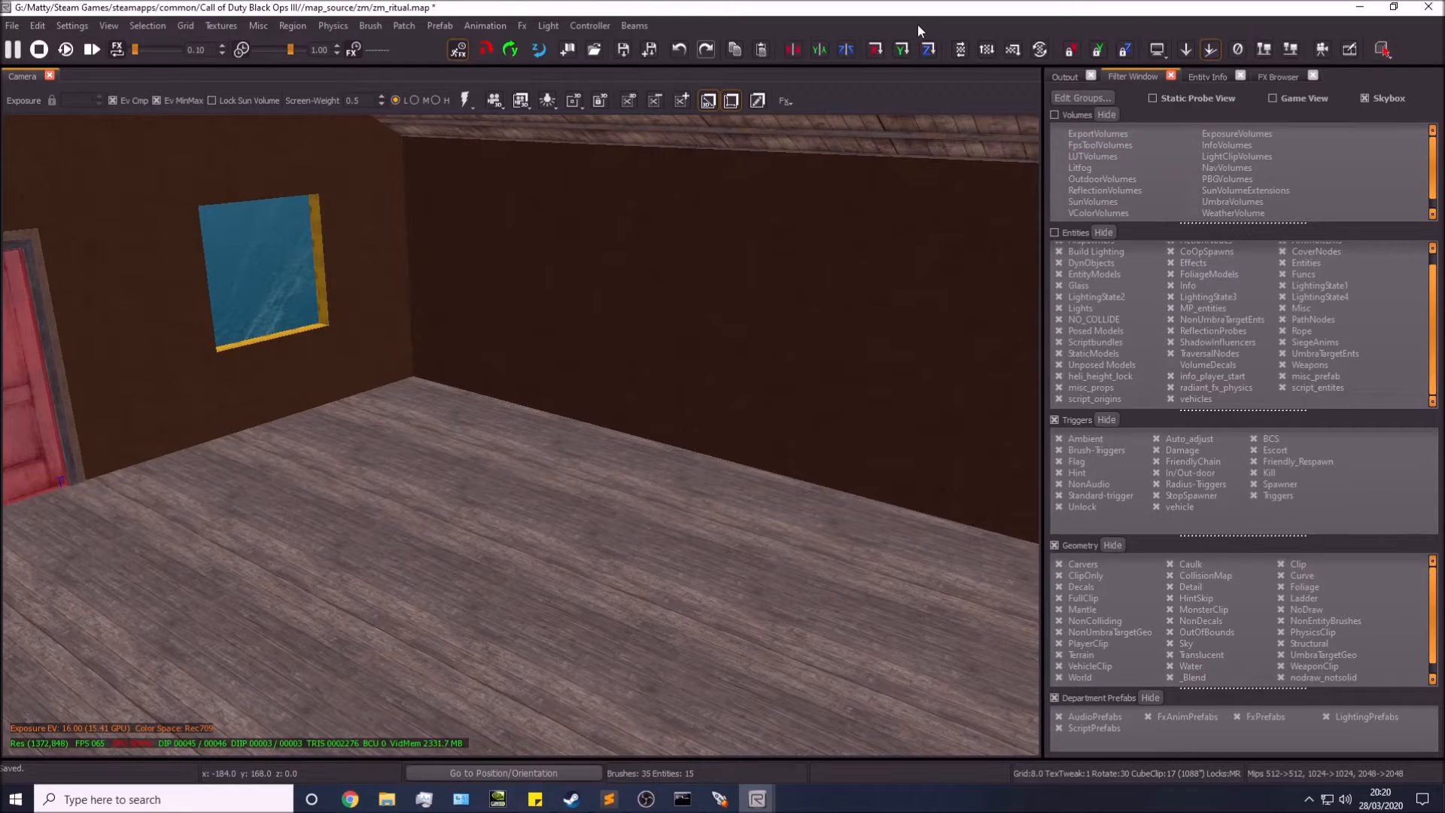
Step: Show the Prefab Browser and reload its list of prefabs
right_click(915, 27)
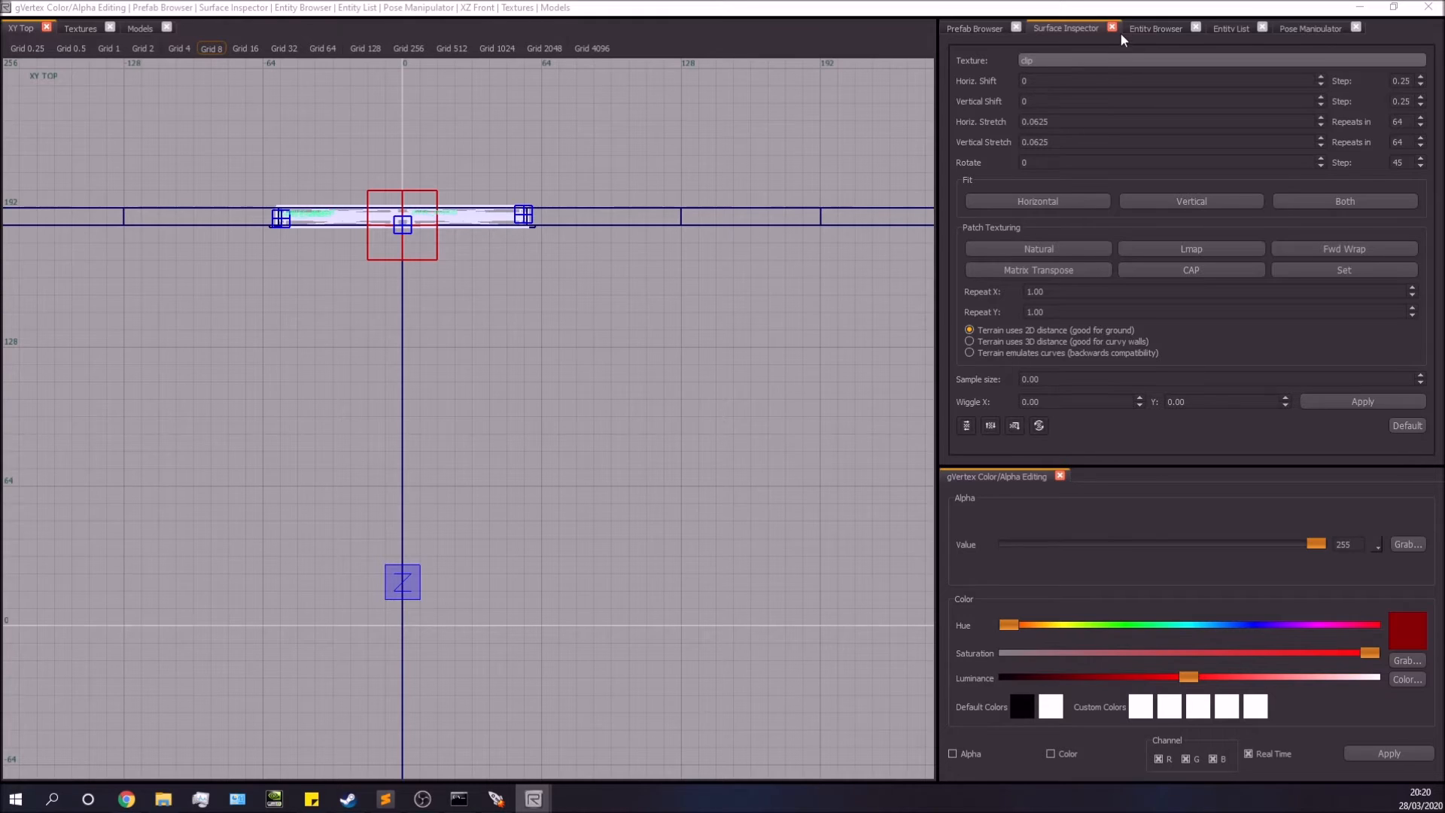
click(973, 30)
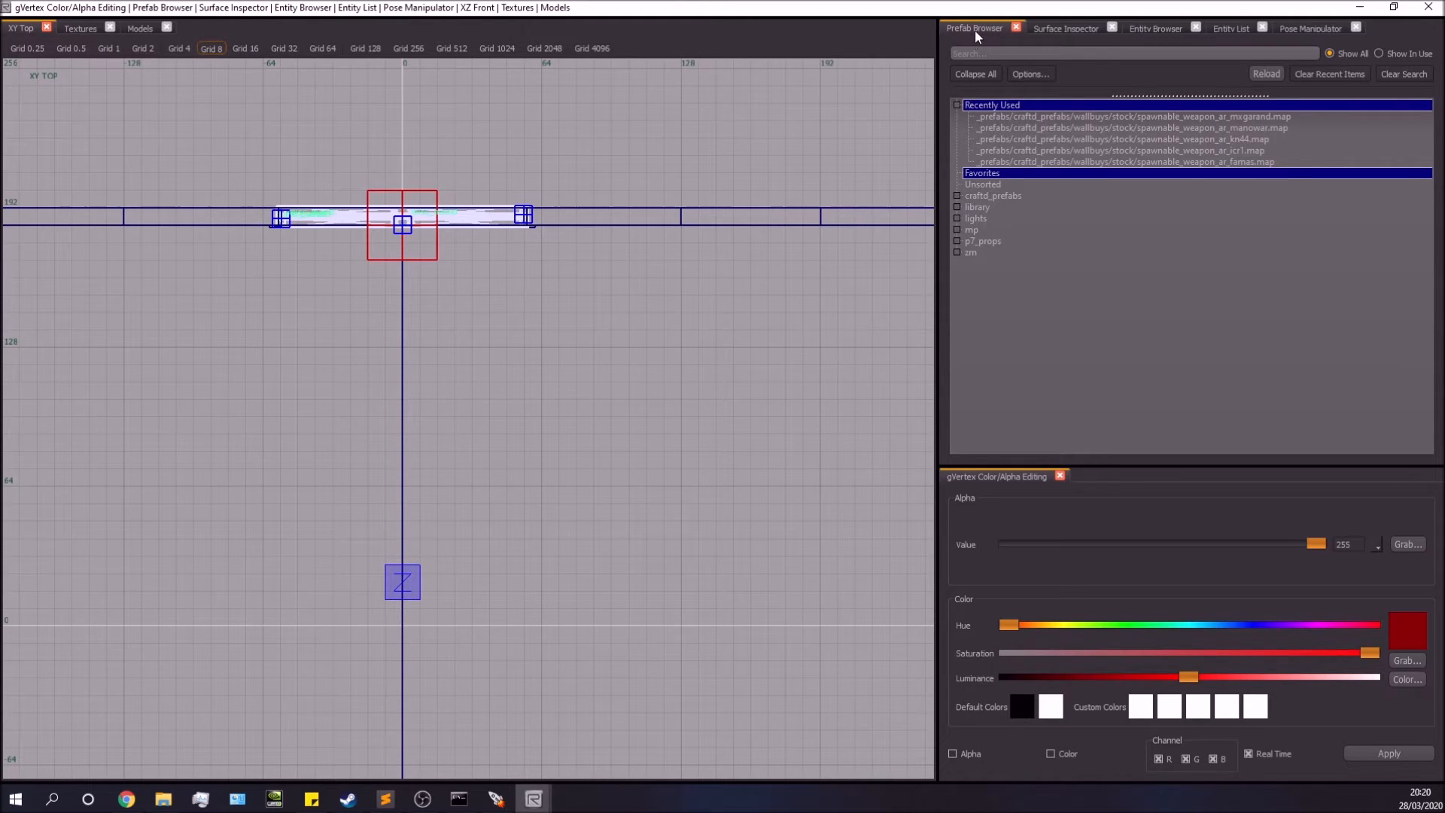
click(968, 253)
click(957, 253)
click(957, 253)
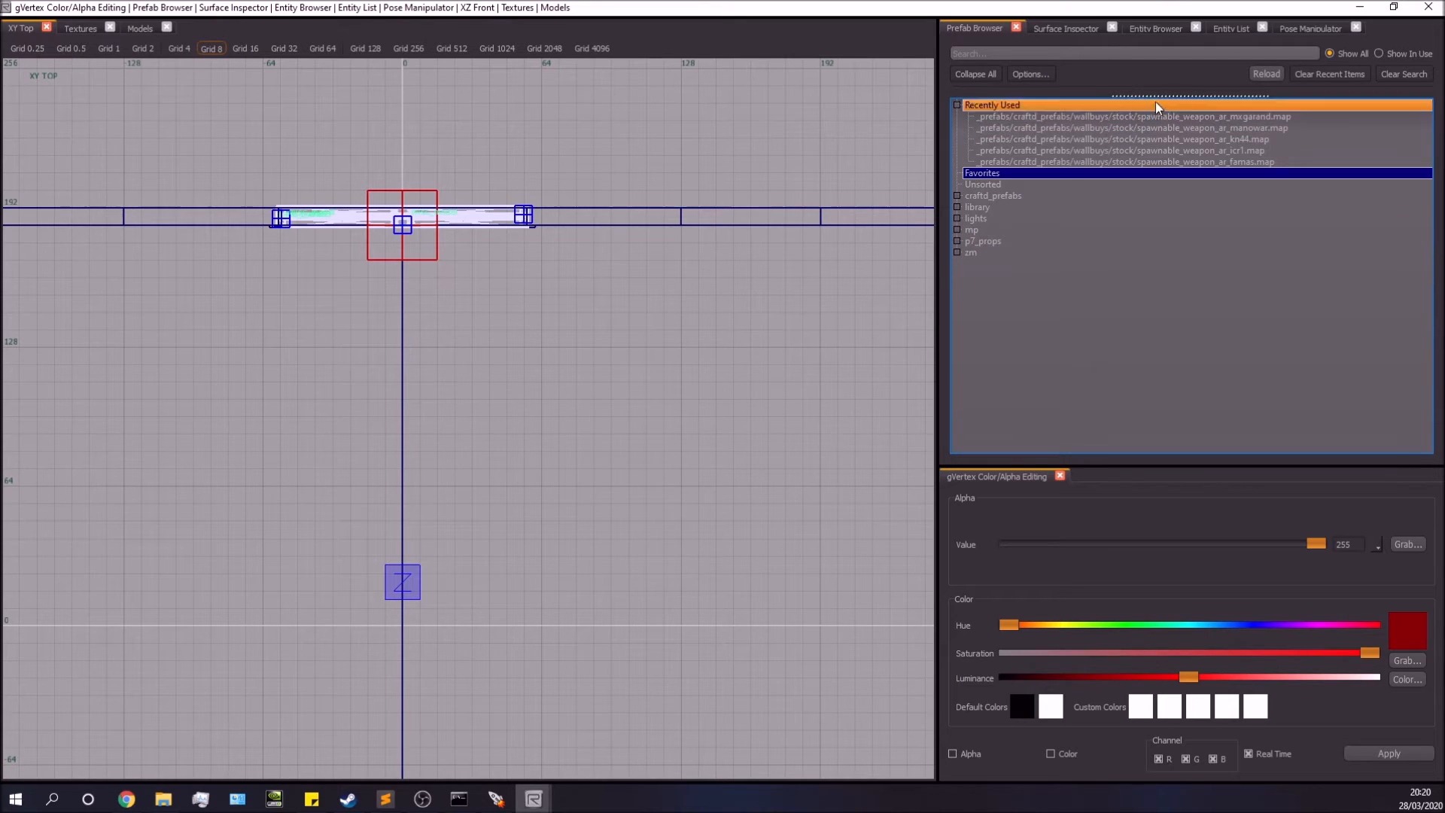
click(1261, 76)
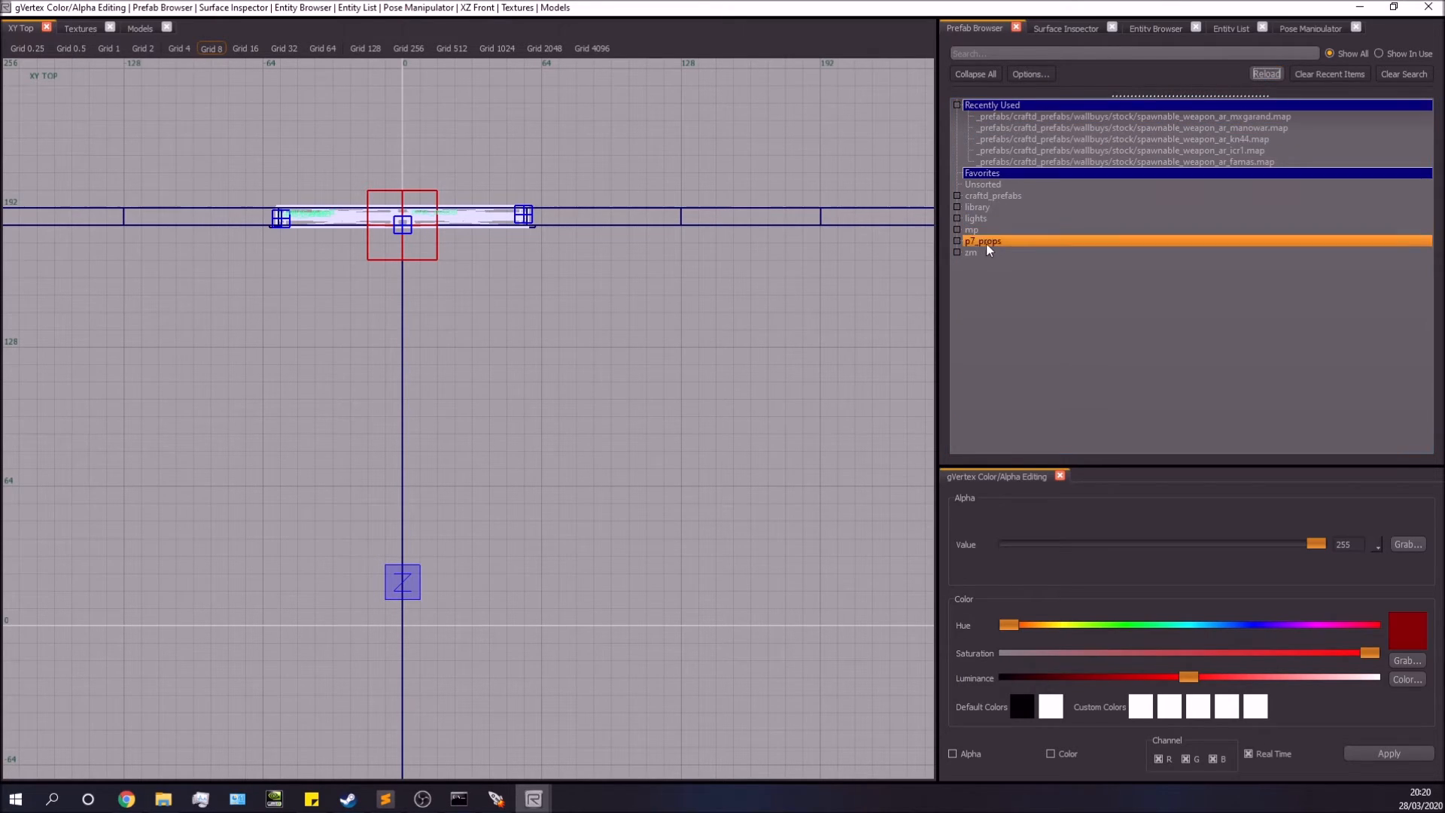
Step: Locate double_door_wood_trim.map under zm, zm_ritual, trims in the prefab list, and check the matching folder in File Explorer
click(956, 253)
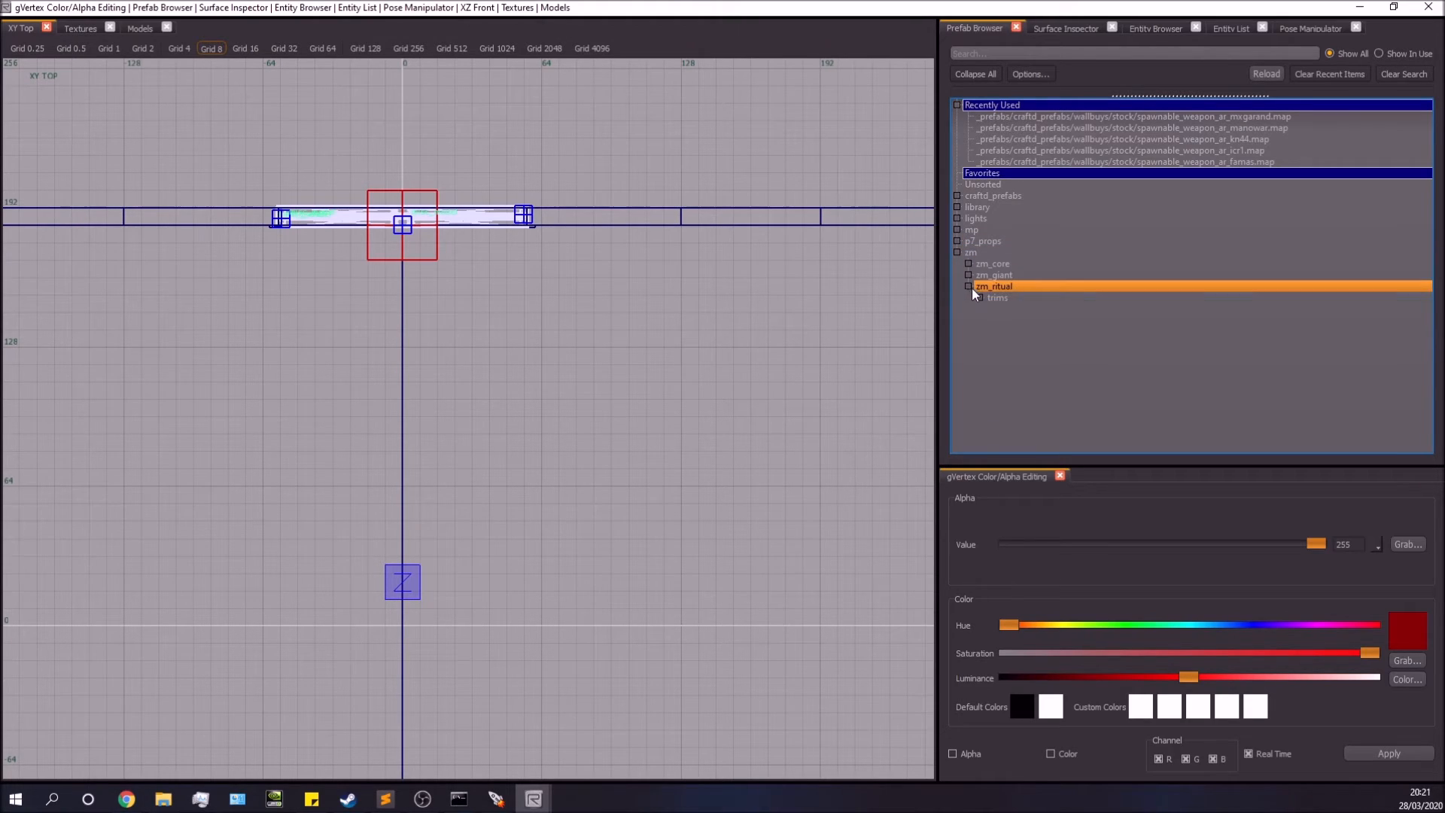
click(968, 287)
click(980, 298)
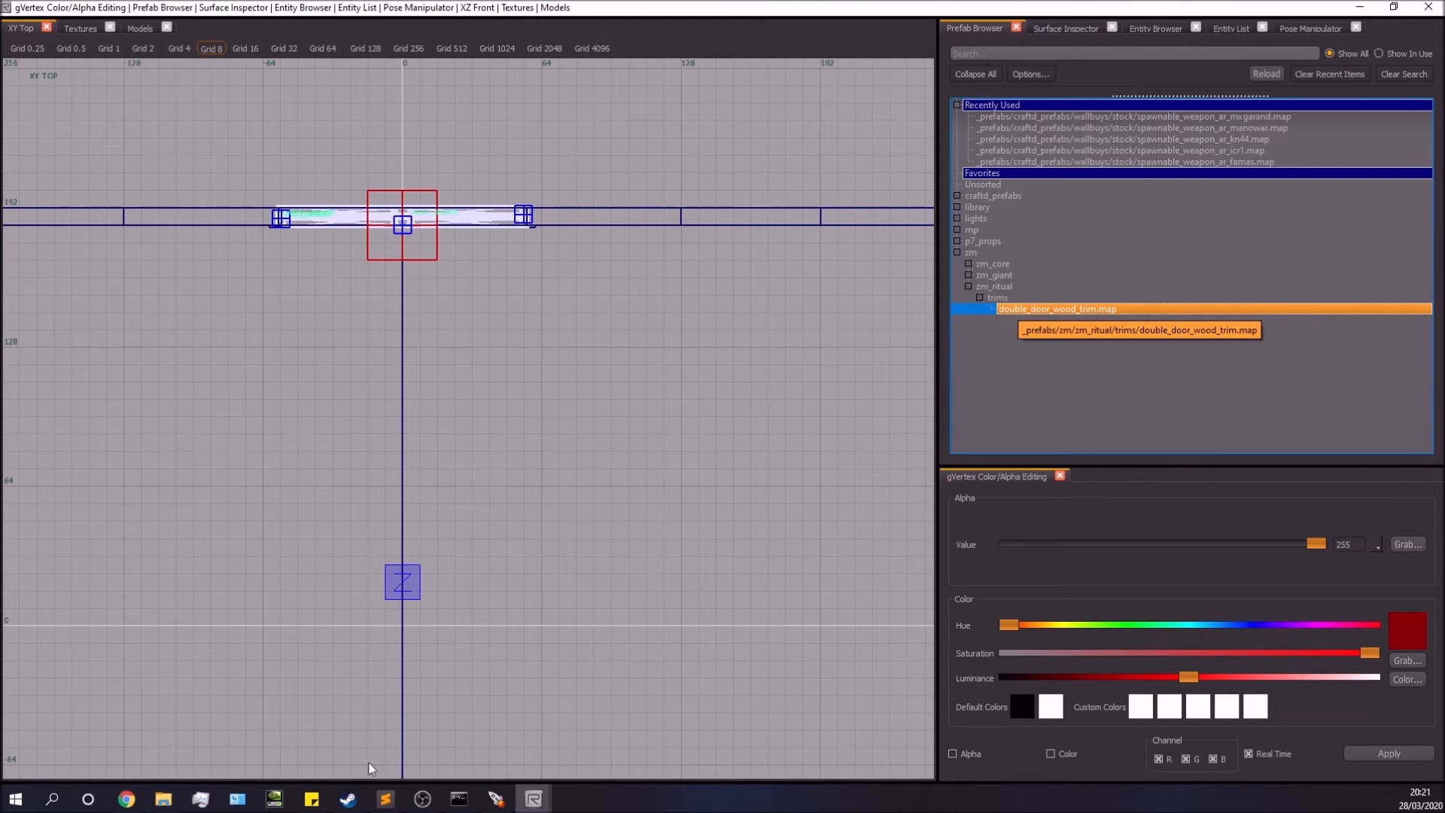
click(178, 801)
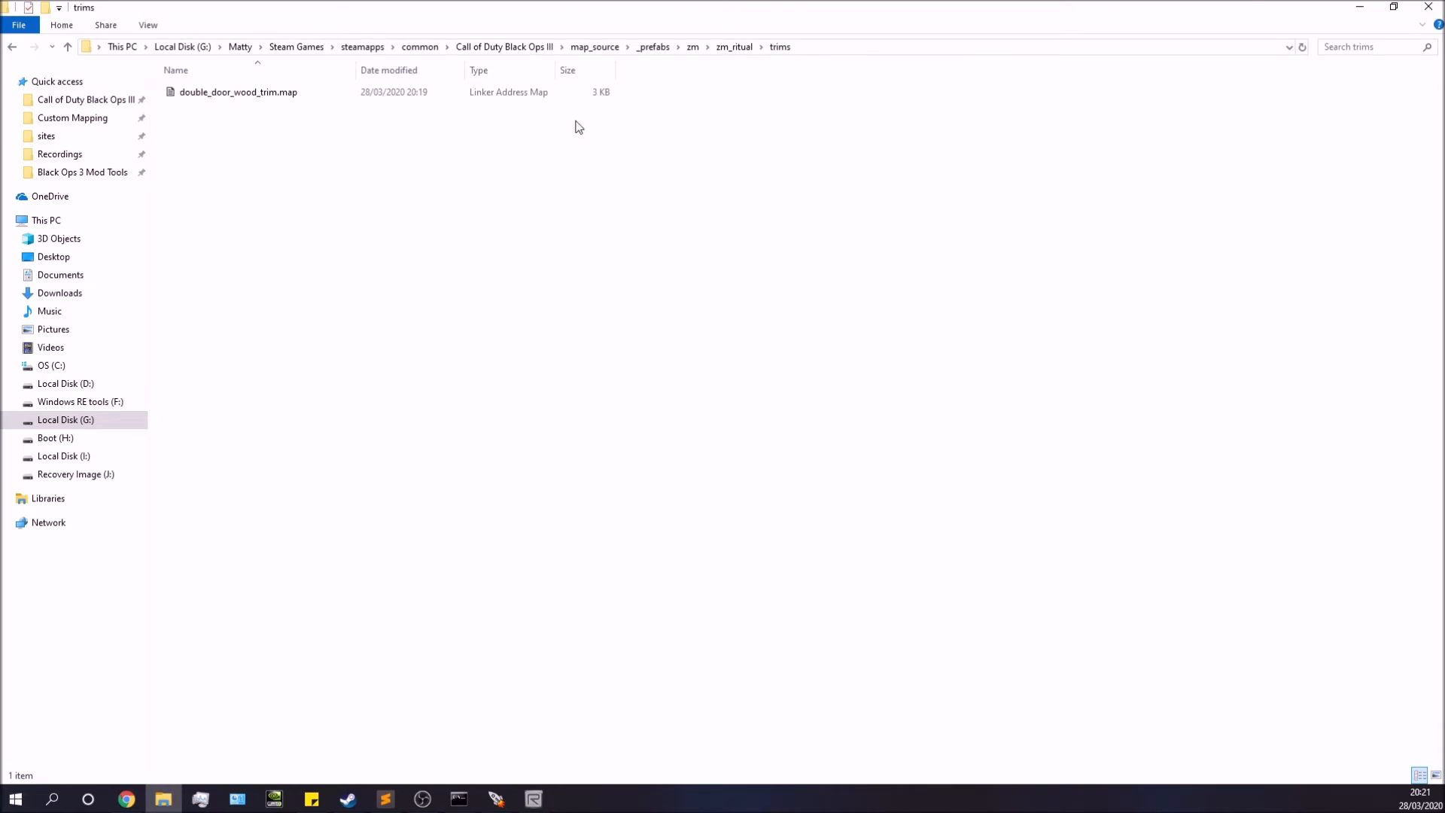
click(1427, 7)
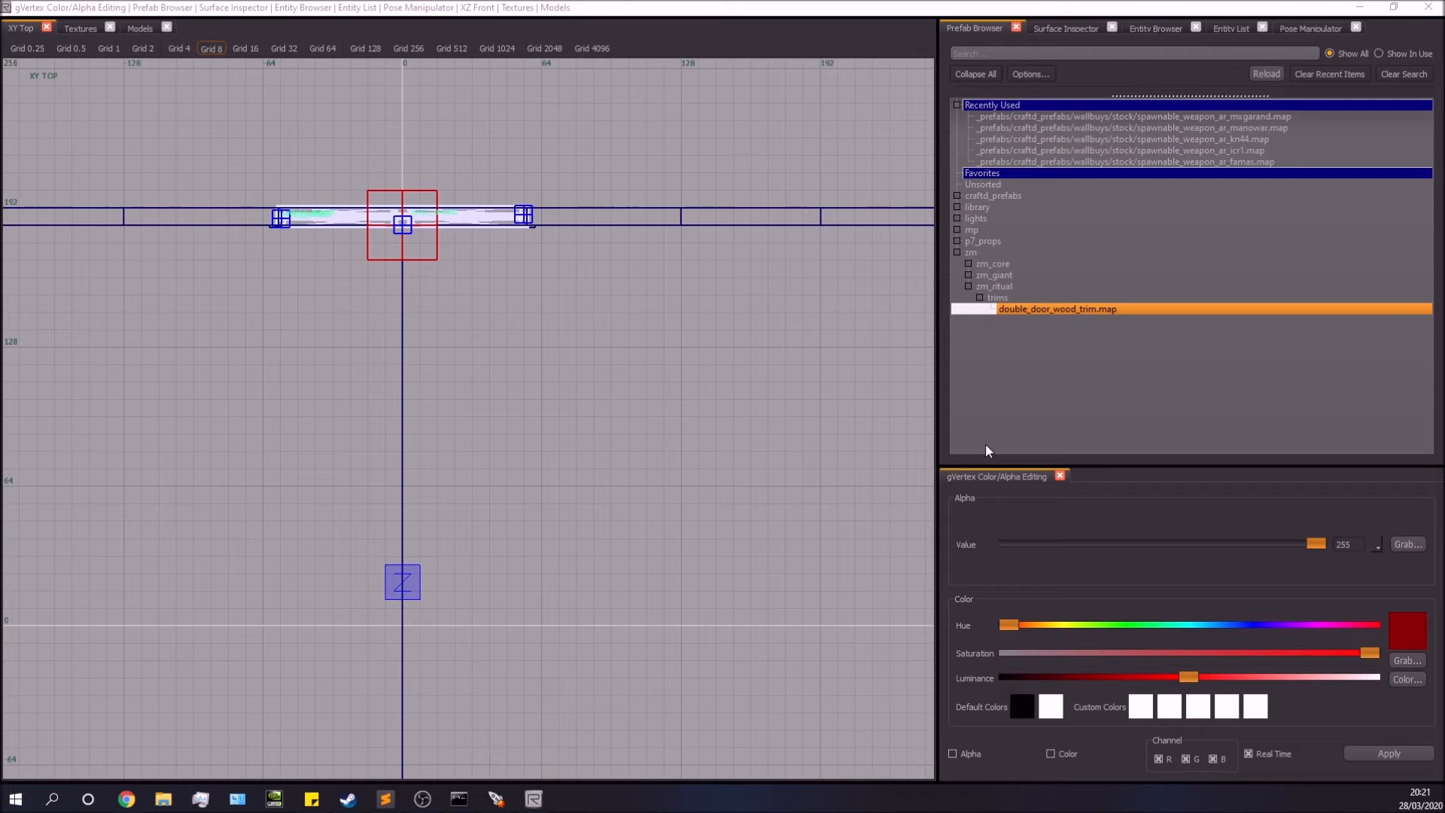
Step: Place a copy of double_door_wood_trim.map from the prefab list on the room floor, and delete it again
click(1046, 310)
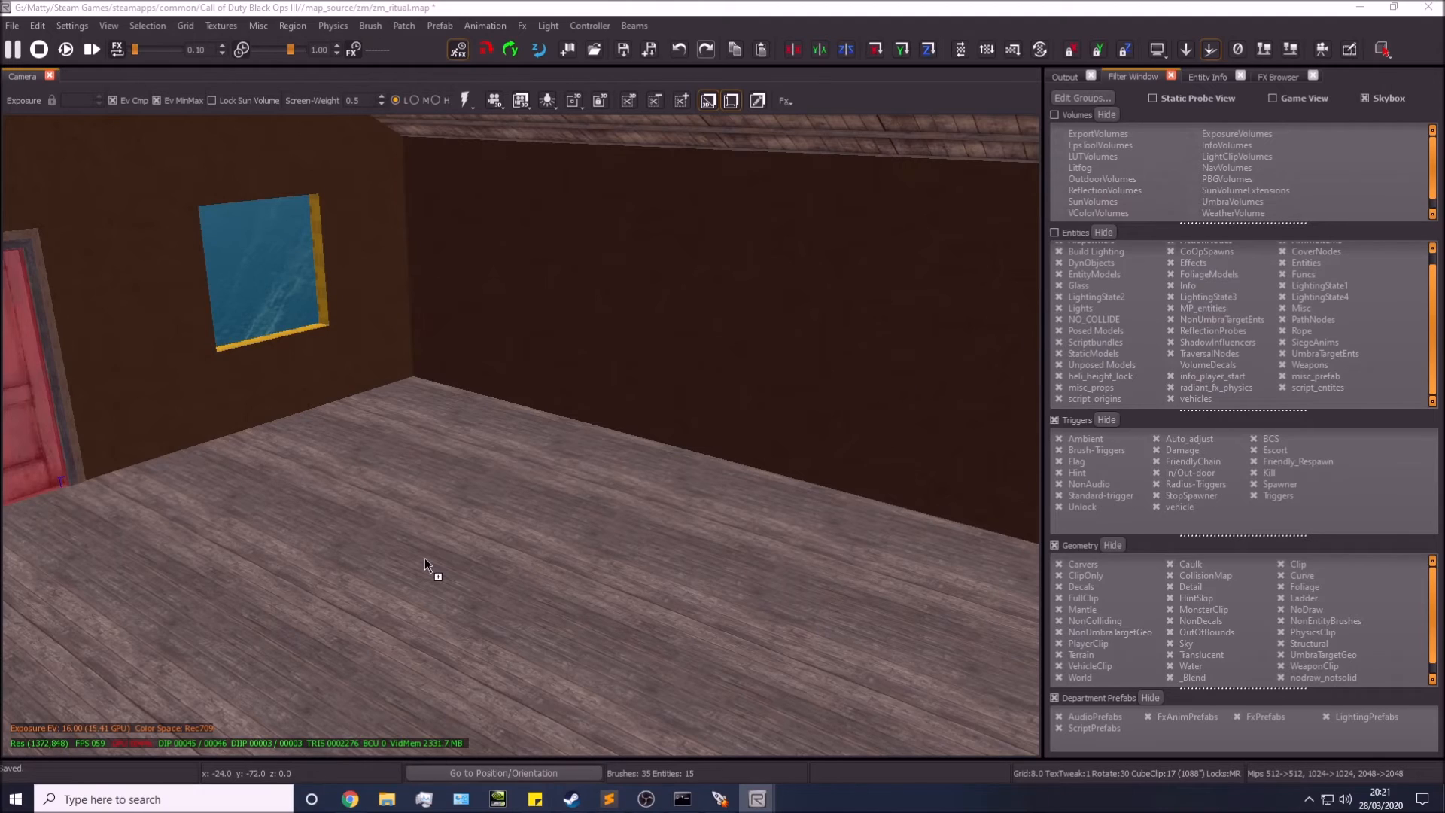
click(423, 559)
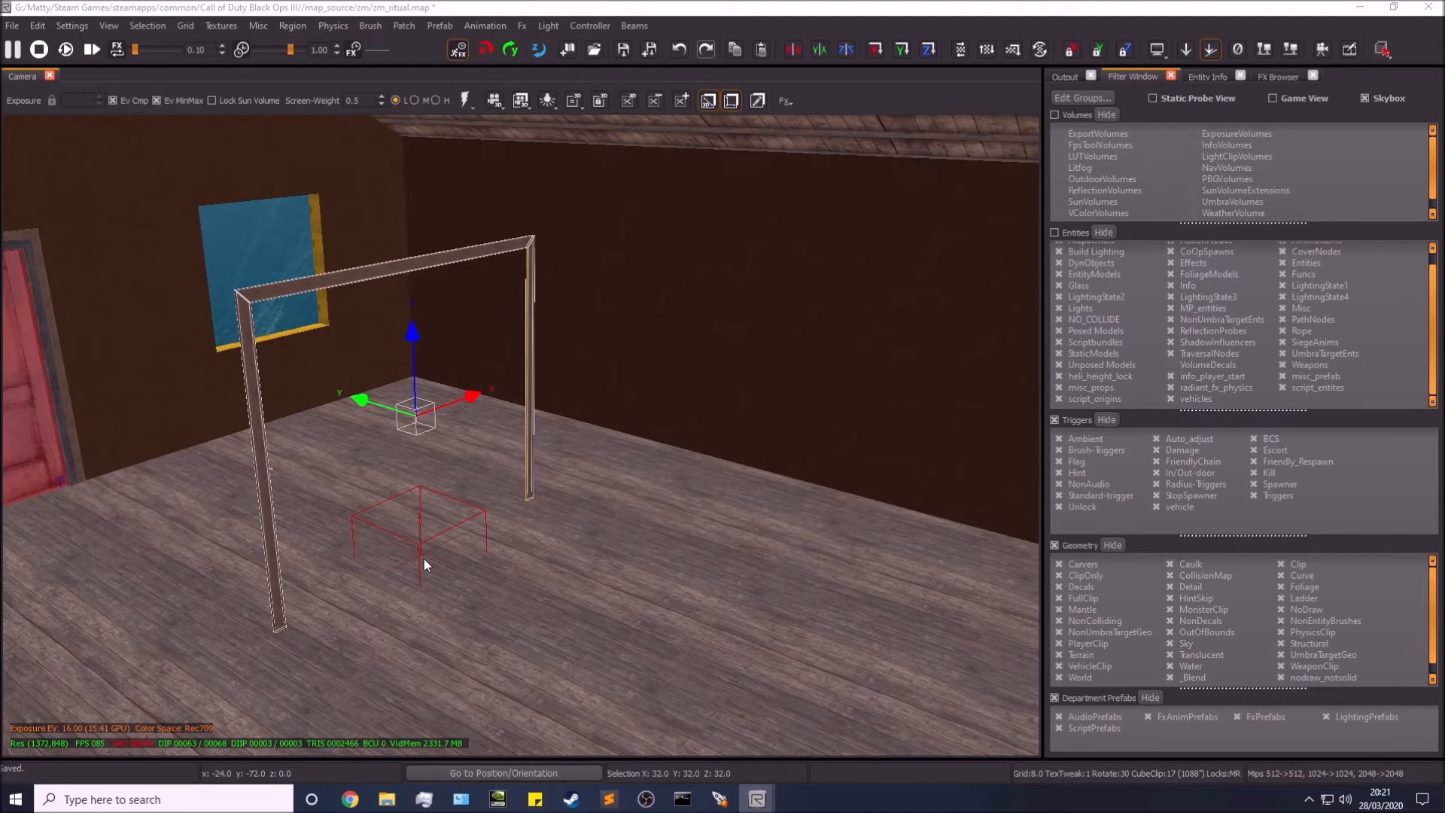
key(Escape)
shift+click(399, 264)
right_drag(399, 263, 483, 249)
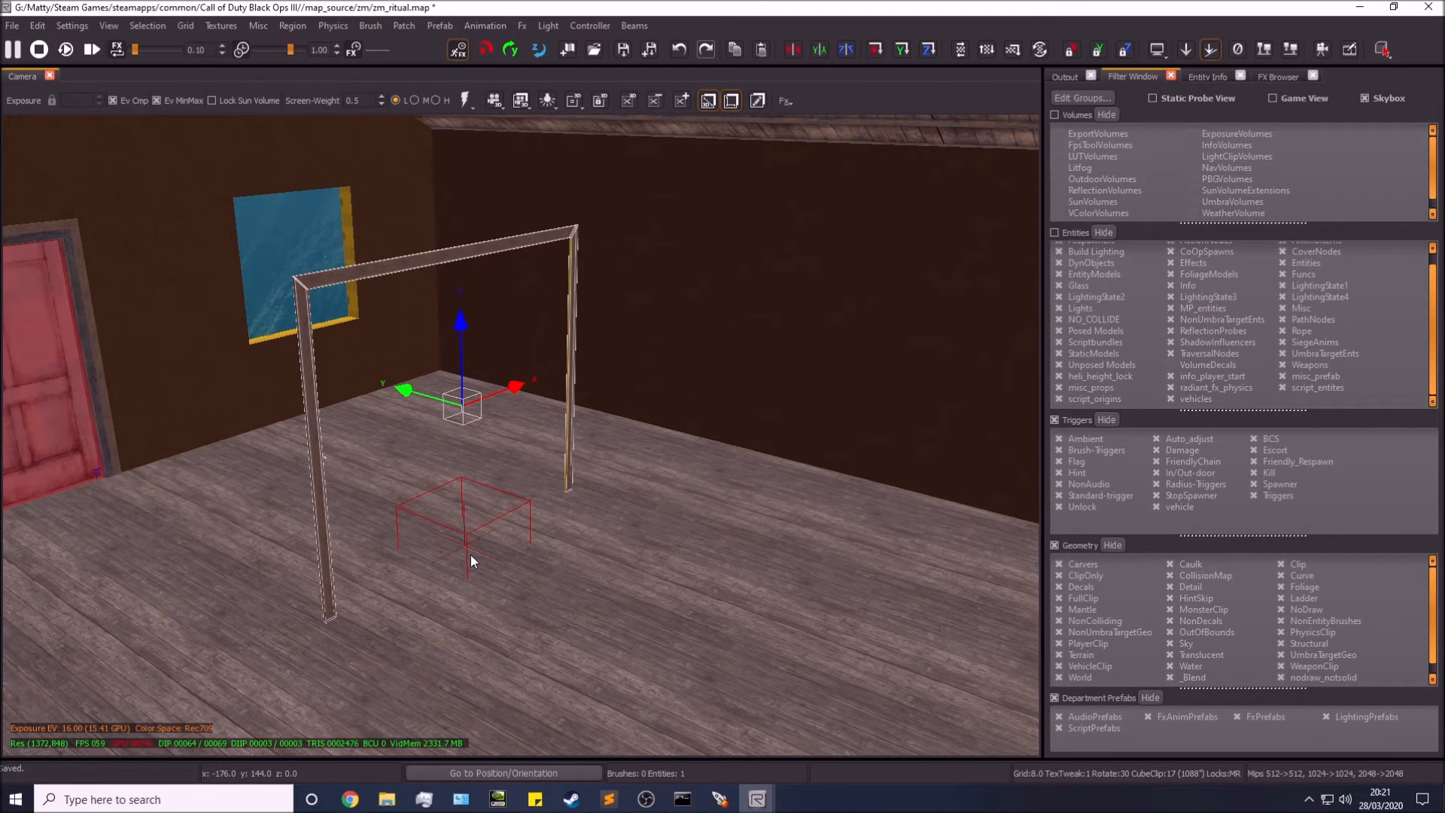
right_drag(473, 539, 480, 534)
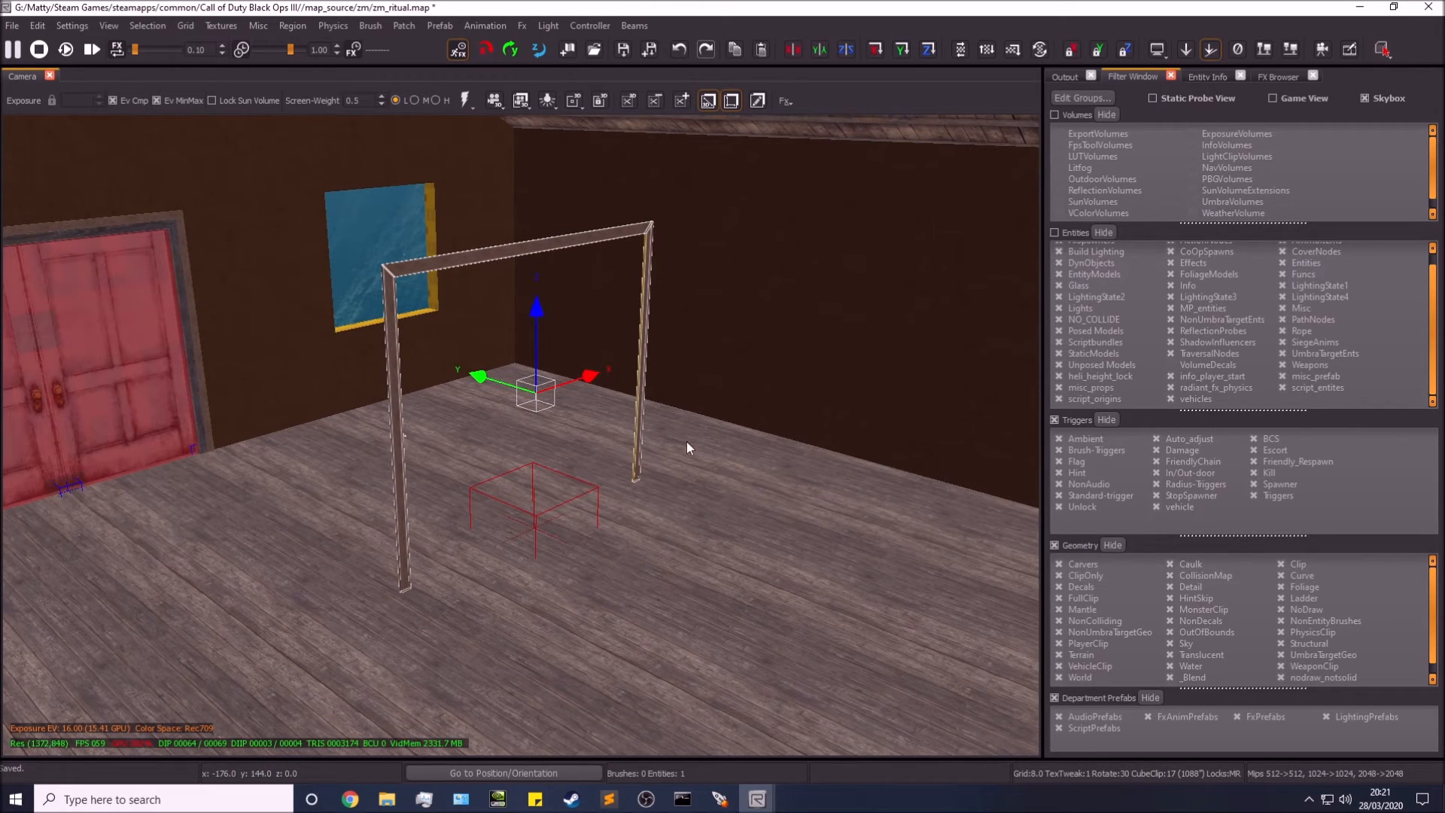
right_drag(693, 464, 652, 449)
key(BackSpace)
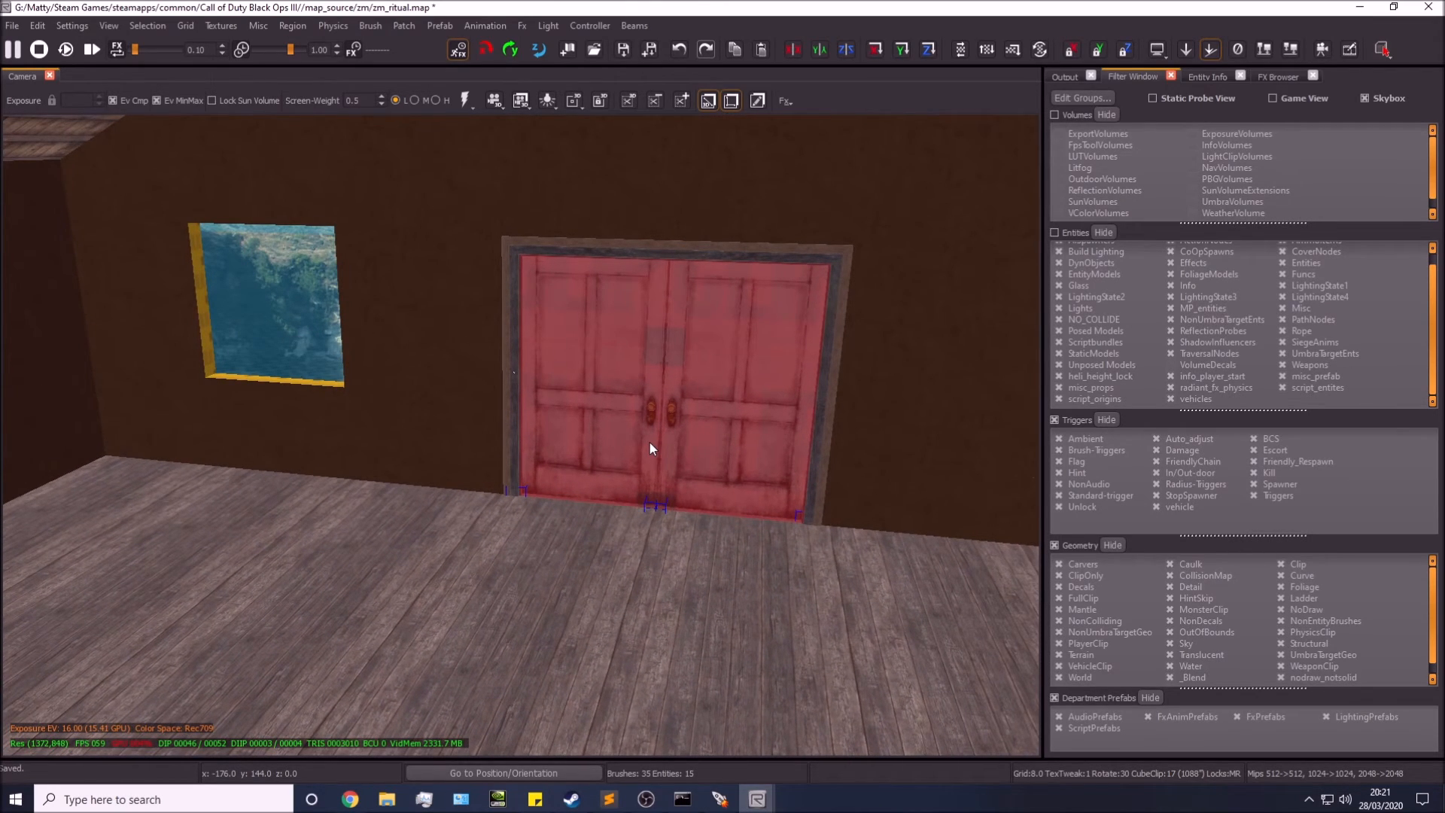
Step: Select the wooden trim prefab around the double door to inspect its outline and pivot, and clear the selection again
mouse_move(649, 443)
right_down()
mouse_move(636, 444)
mouse_move(682, 427)
mouse_move(662, 429)
right_up()
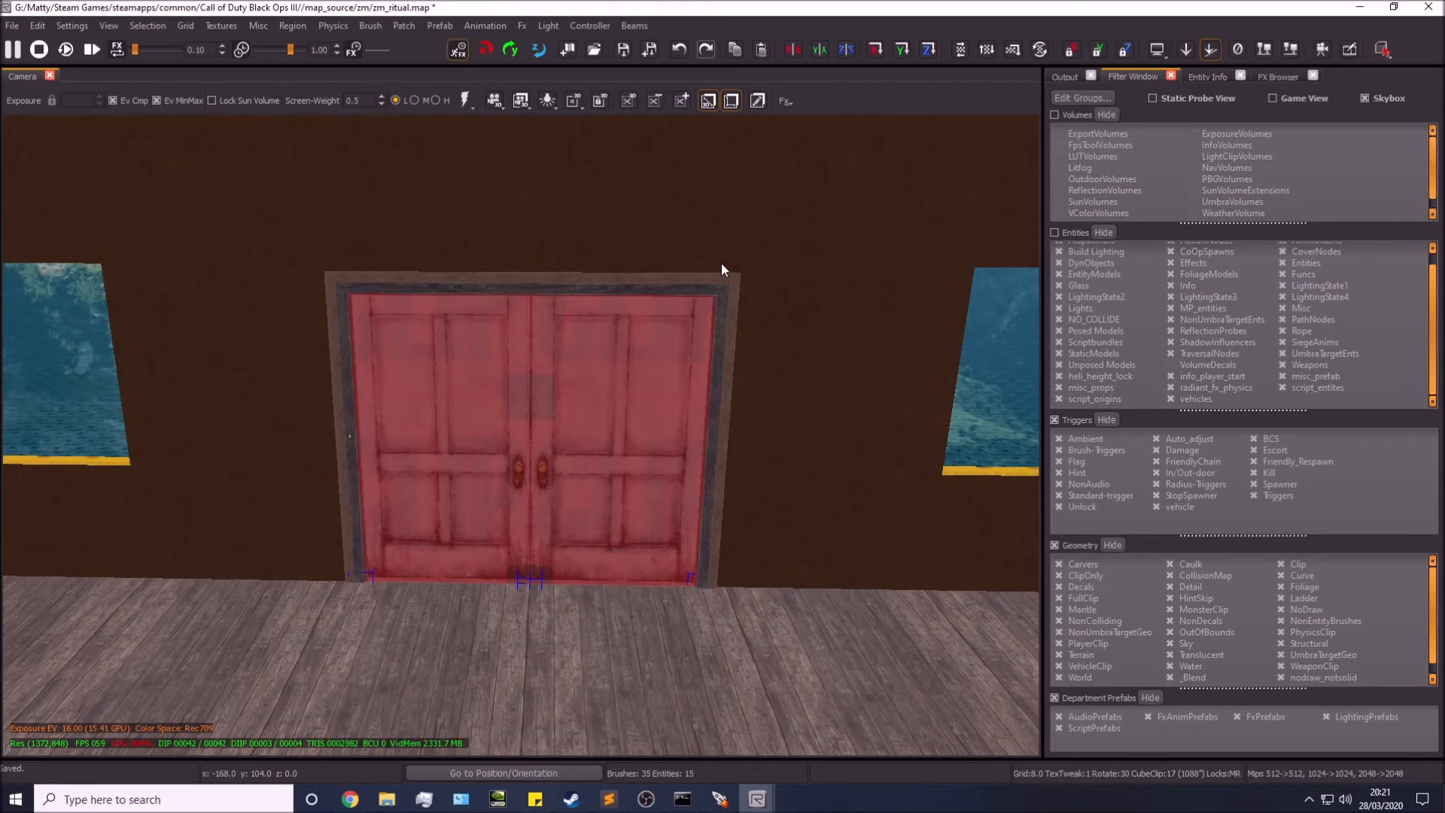
shift+click(715, 274)
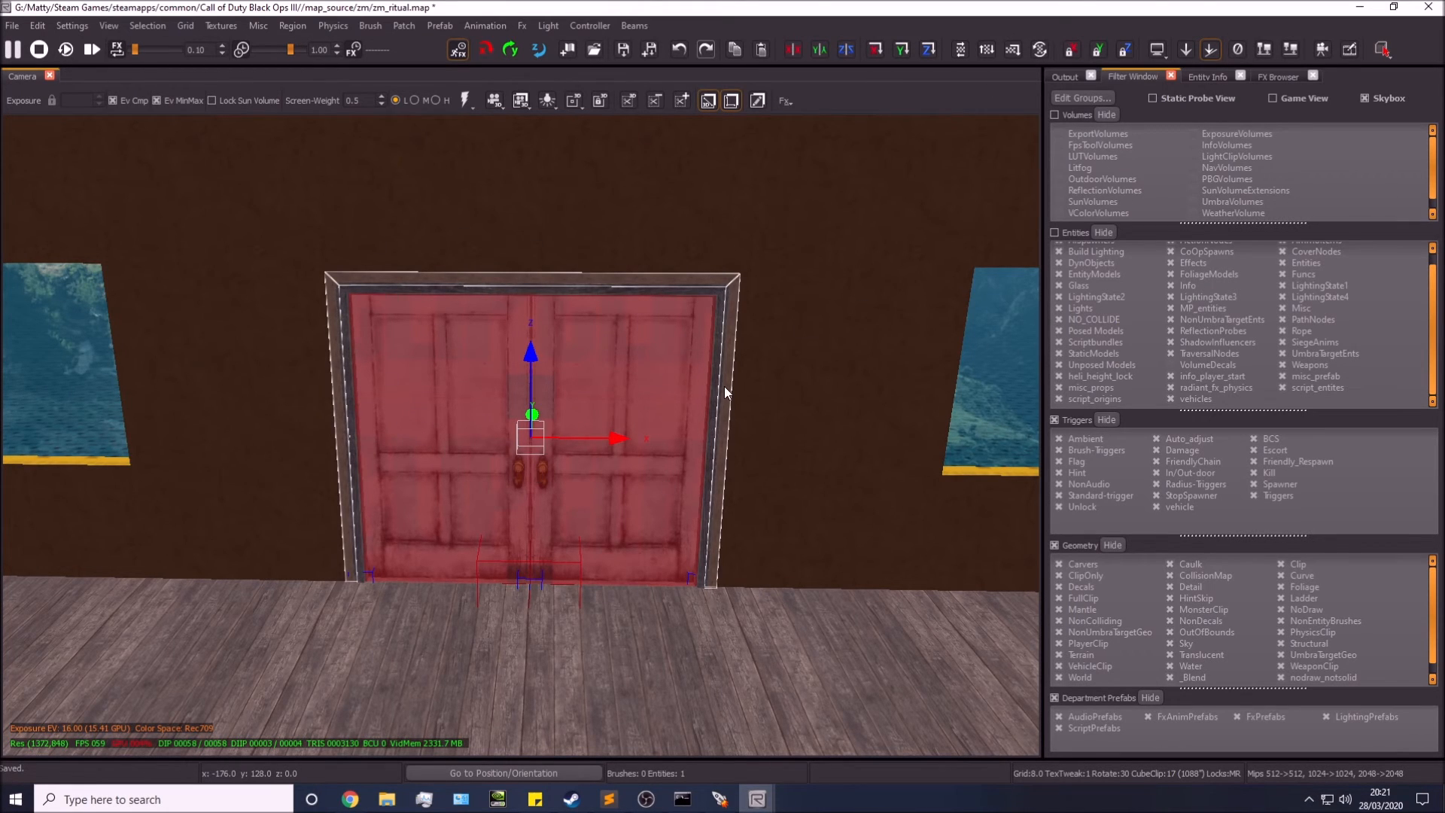
shift+click(734, 340)
shift+click(734, 297)
key(Escape)
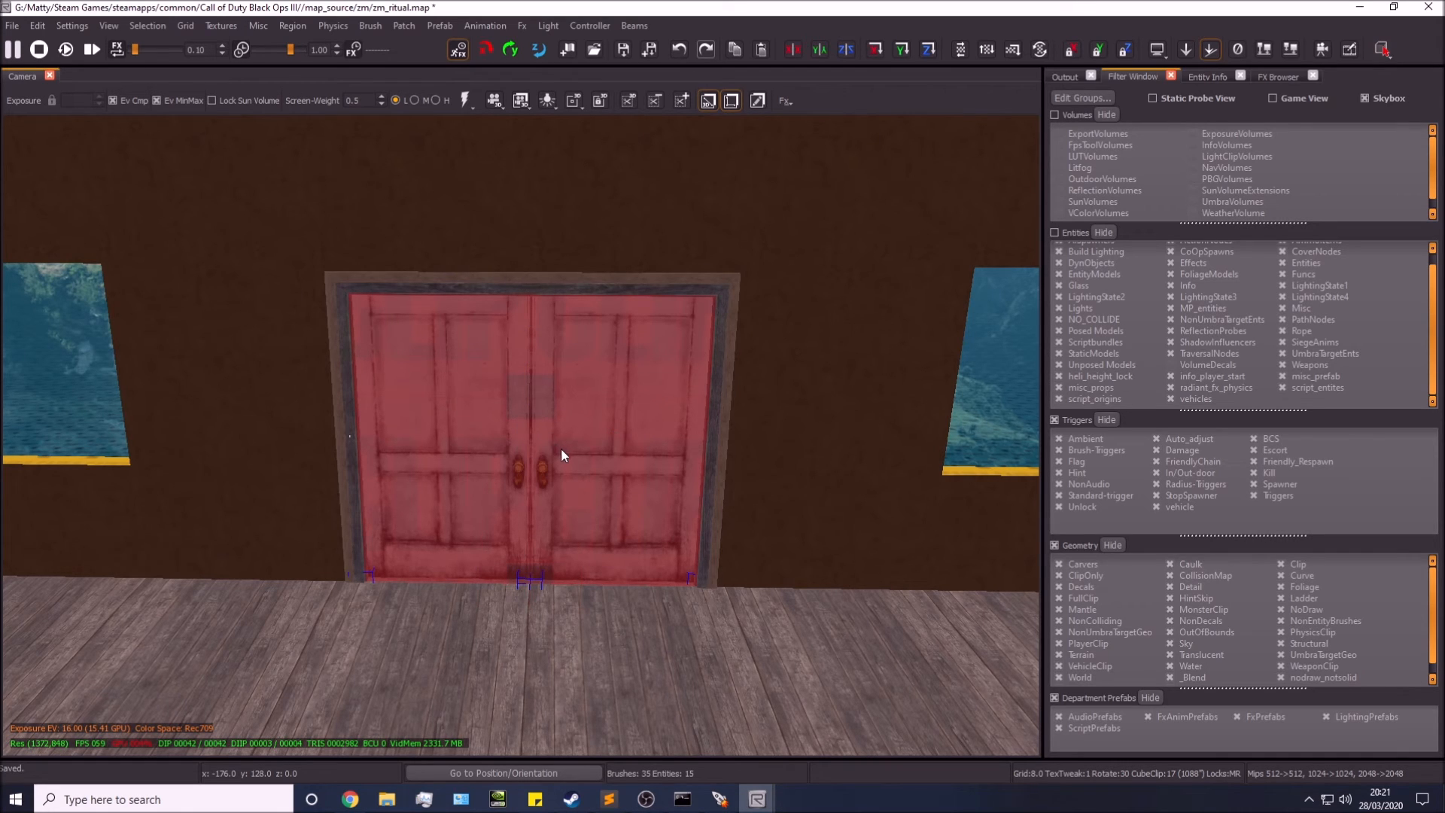
mouse_move(561, 448)
right_down()
mouse_move(527, 482)
mouse_move(561, 421)
mouse_move(562, 467)
mouse_move(526, 511)
mouse_move(565, 454)
right_up()
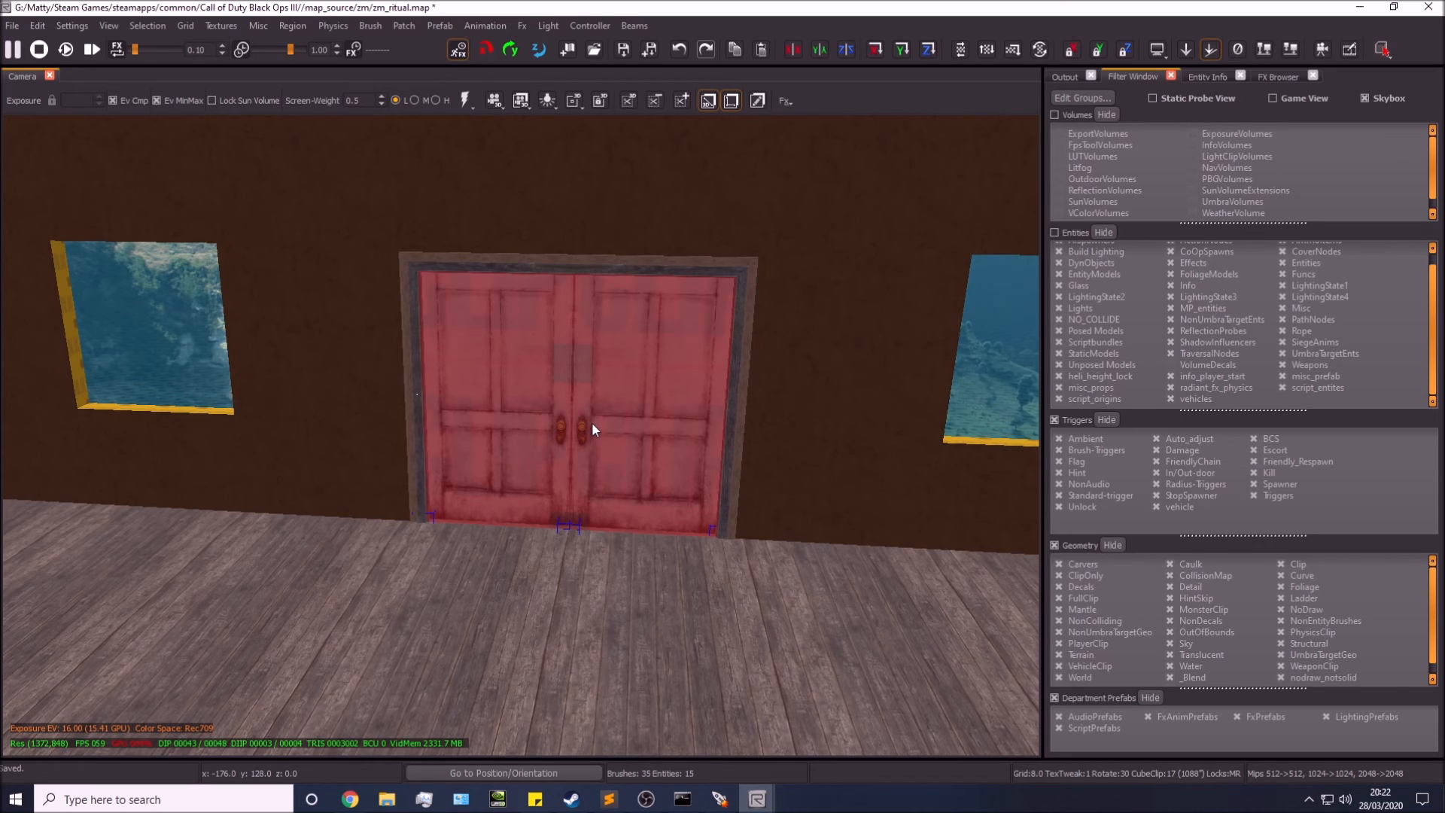
click(399, 257)
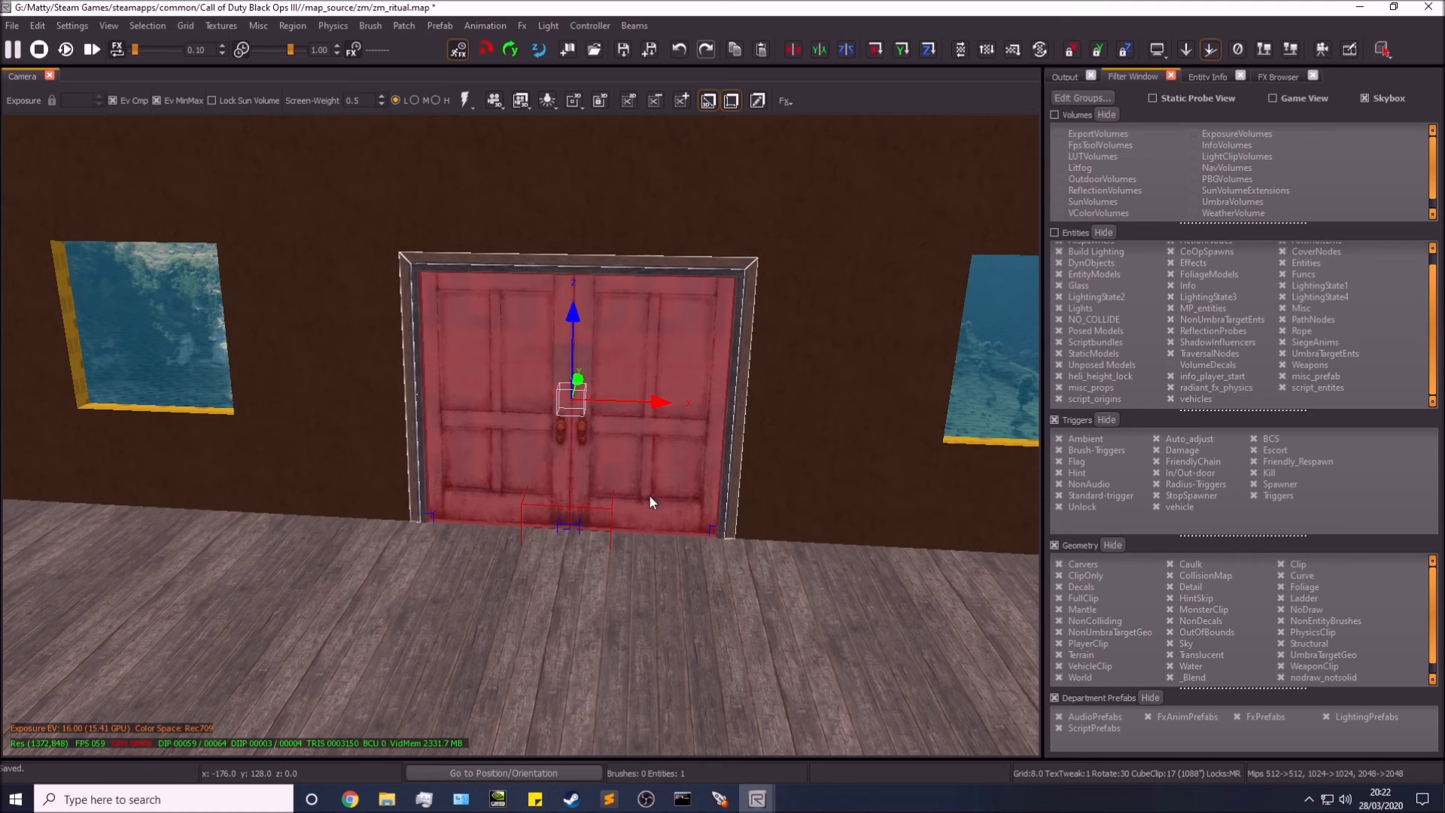
key(Escape)
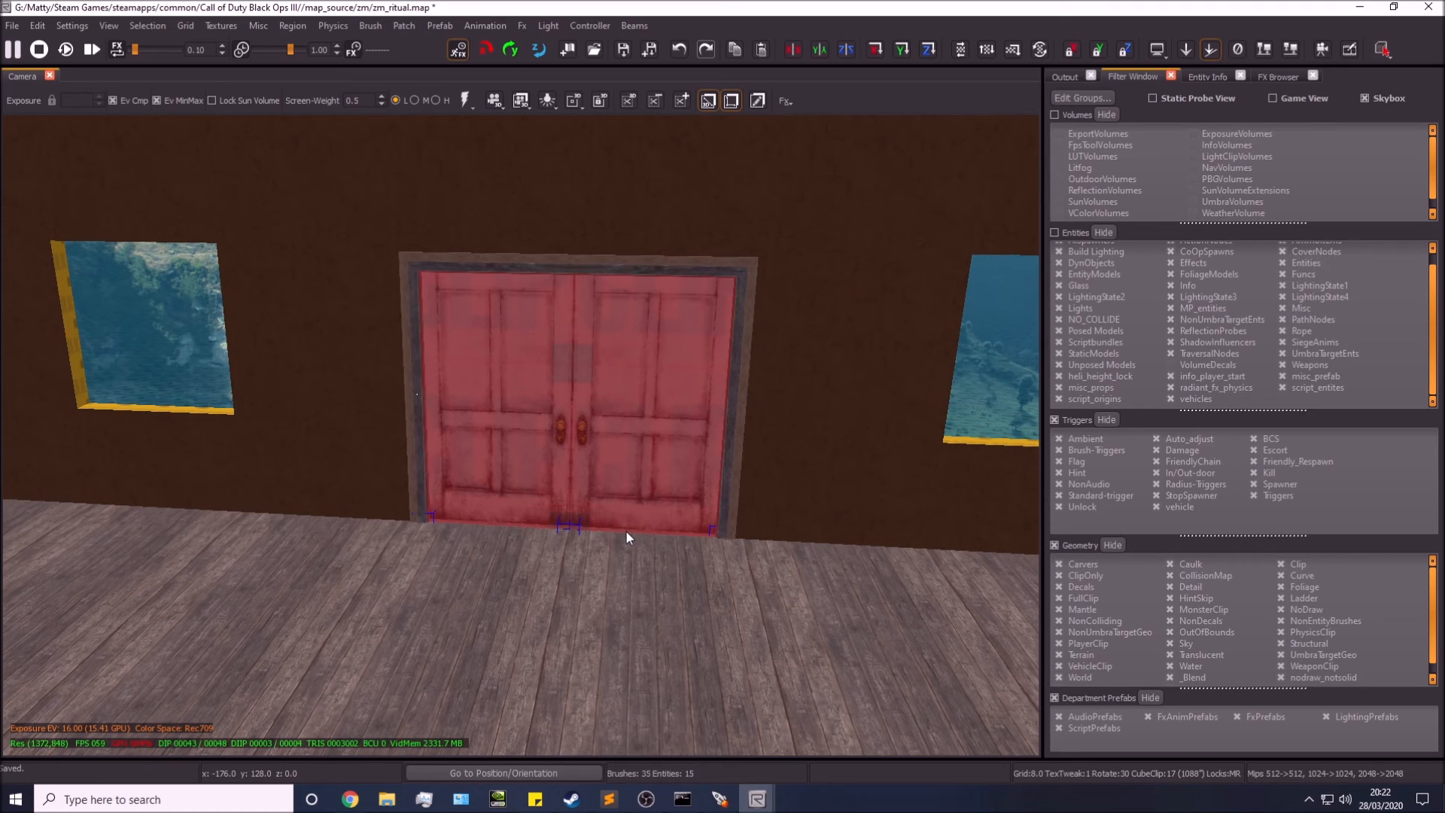